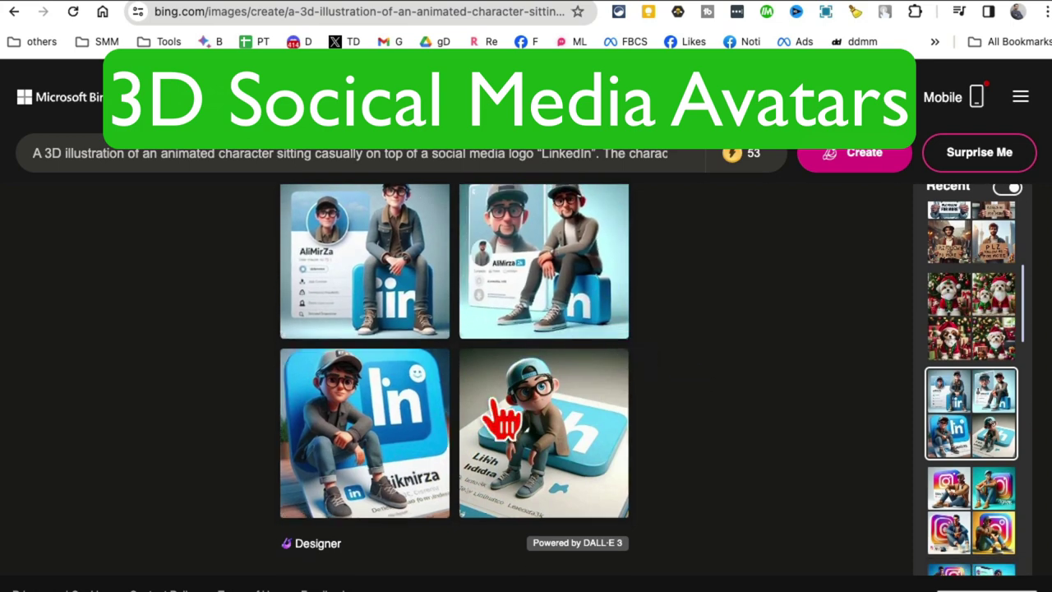
Bring up the earlier Instagram avatar creation from the Recent sidebar in Bing Image Creator.
scroll(957, 460, "down", 2)
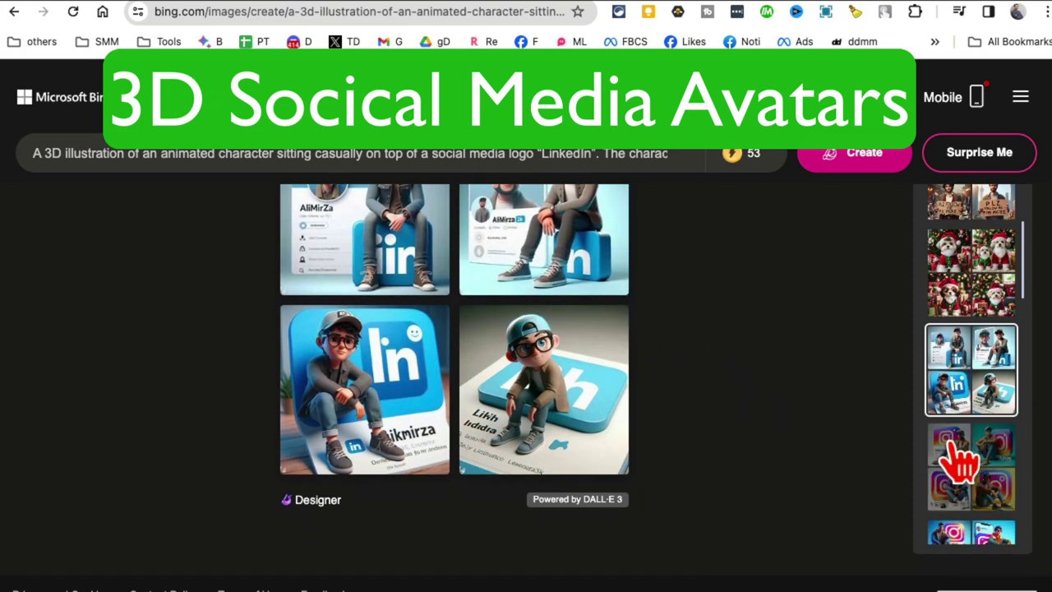
left_click(976, 469)
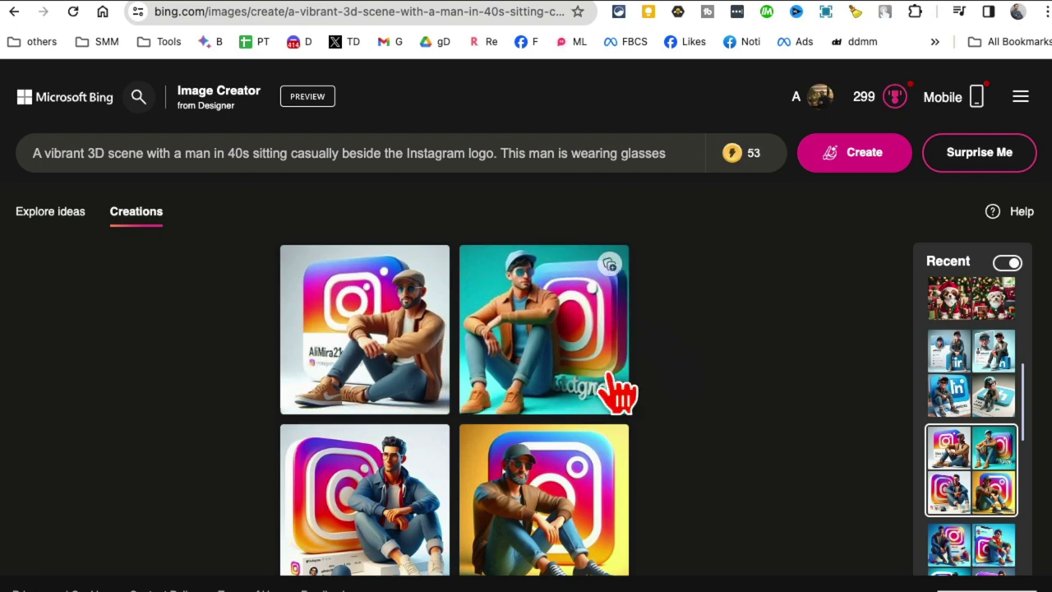
scroll(773, 423, "down", 2)
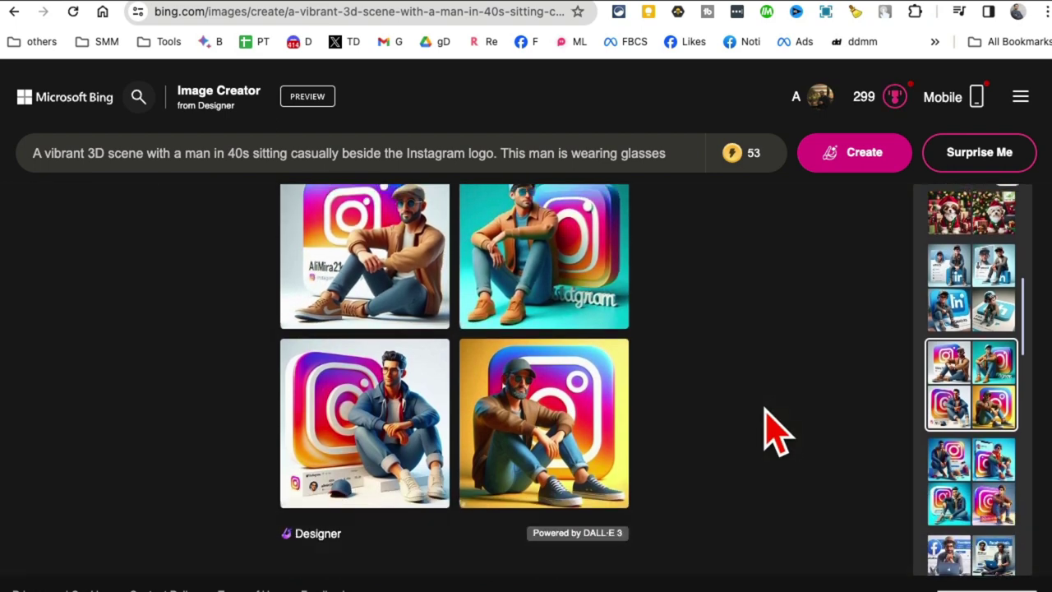
scroll(772, 424, "up", 1)
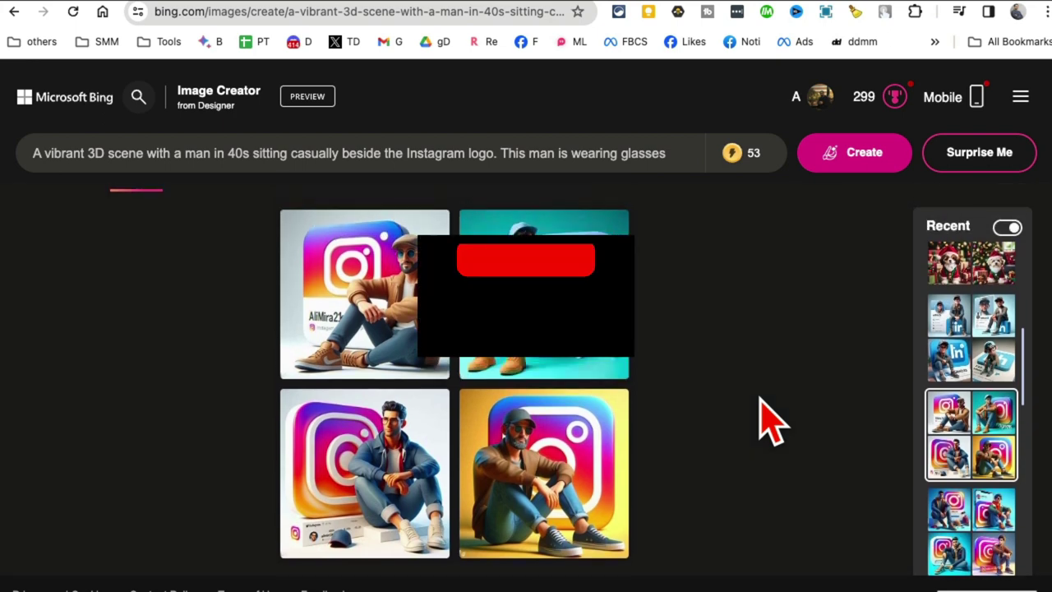
scroll(970, 461, "down", 2)
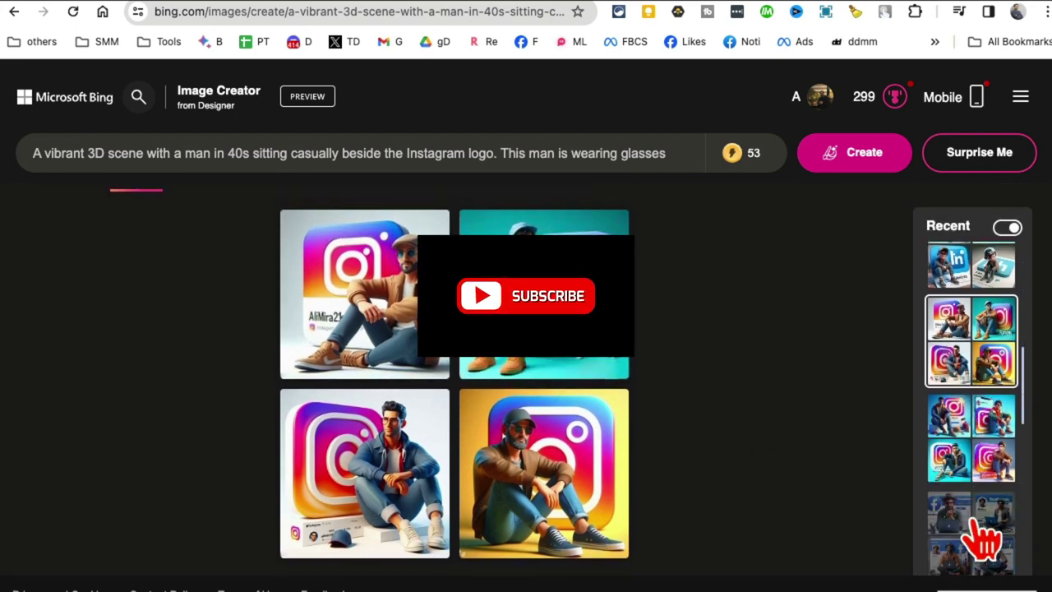
View the earlier Facebook avatar creation, then the other Instagram one with trendy casual clothes.
left_click(980, 504)
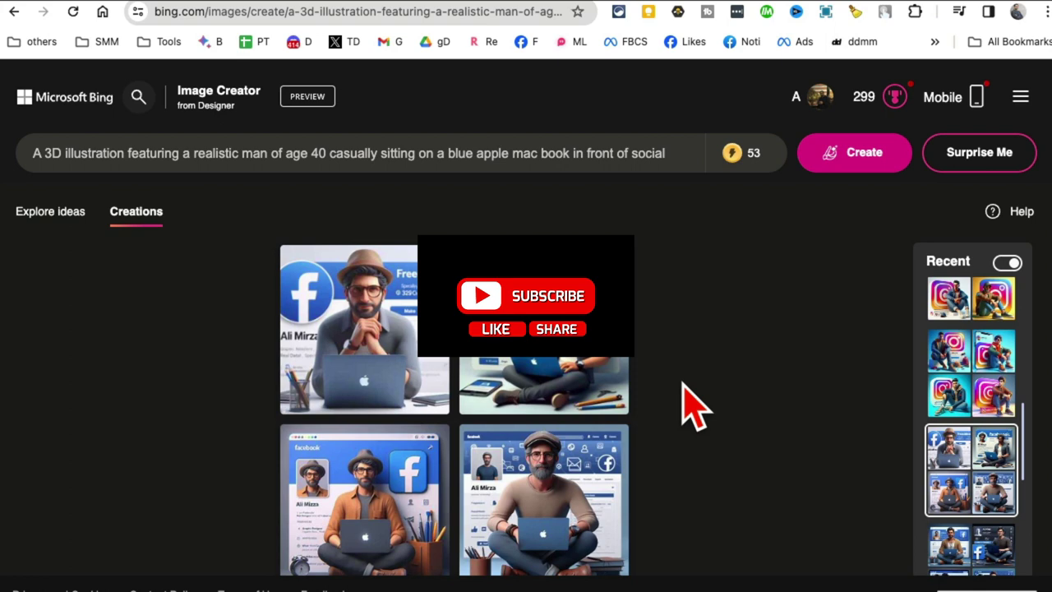
scroll(698, 404, "down", 1)
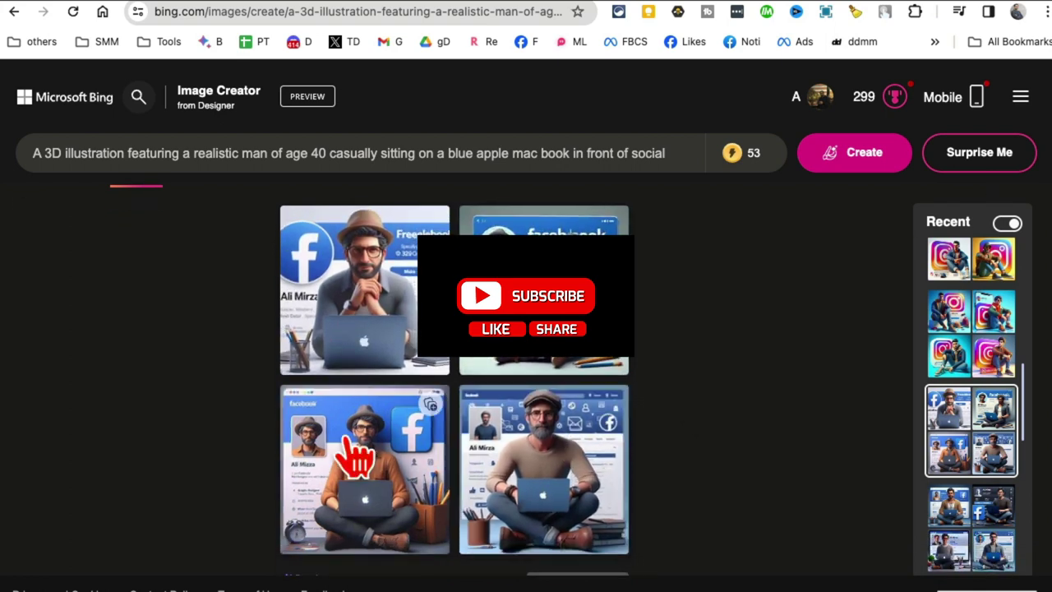
left_click(997, 349)
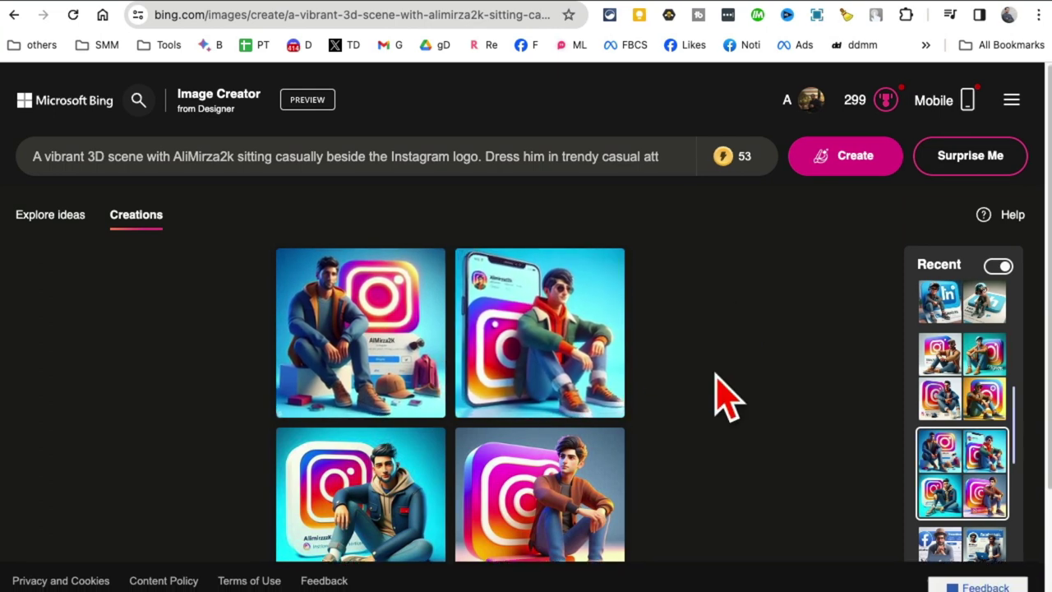
scroll(716, 395, "down", 2)
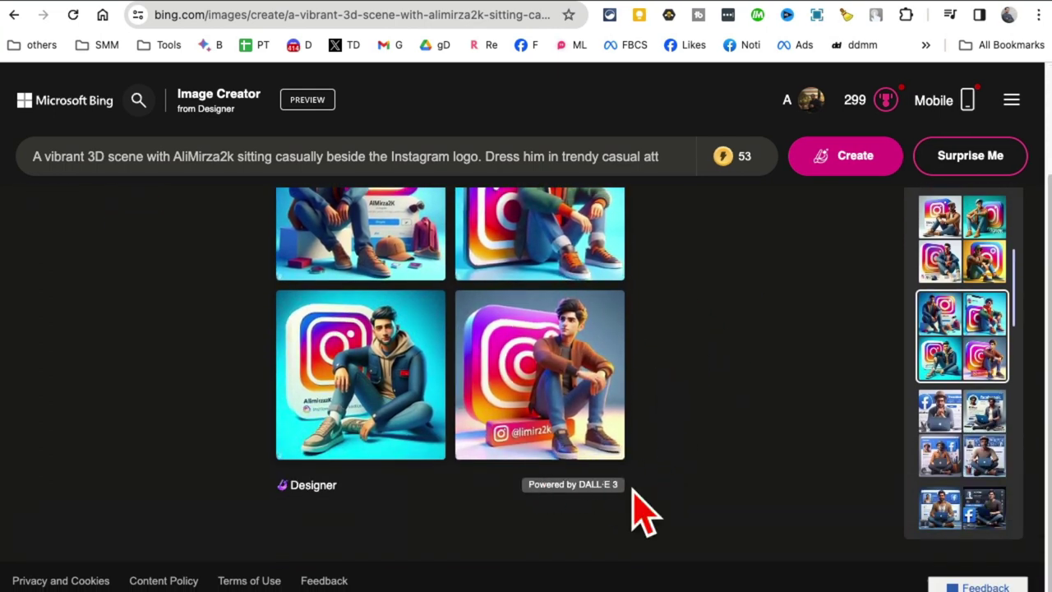
scroll(705, 447, "up", 1)
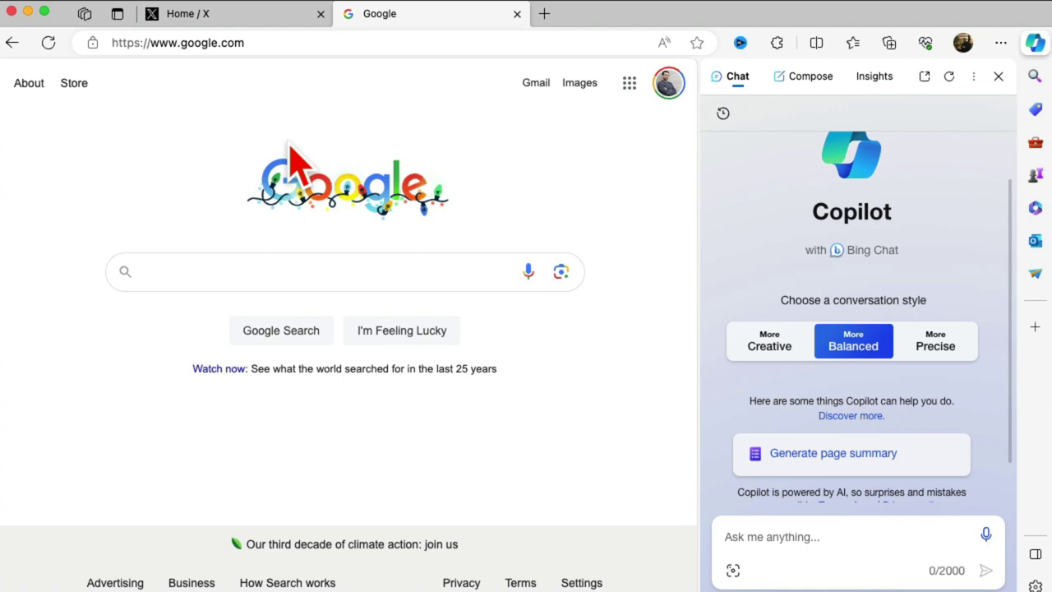
left_click(997, 76)
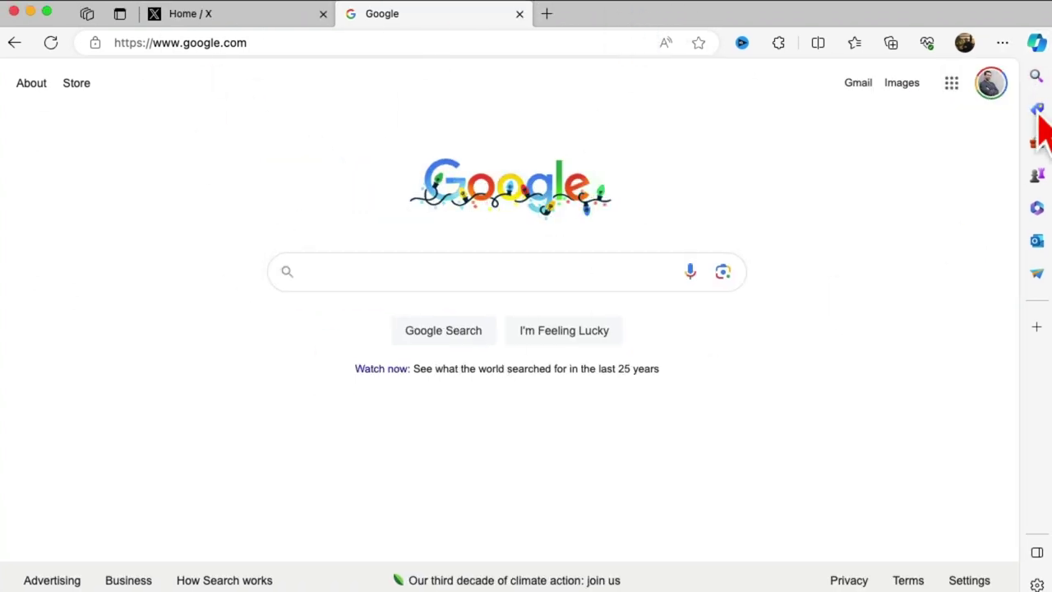
left_click(1038, 45)
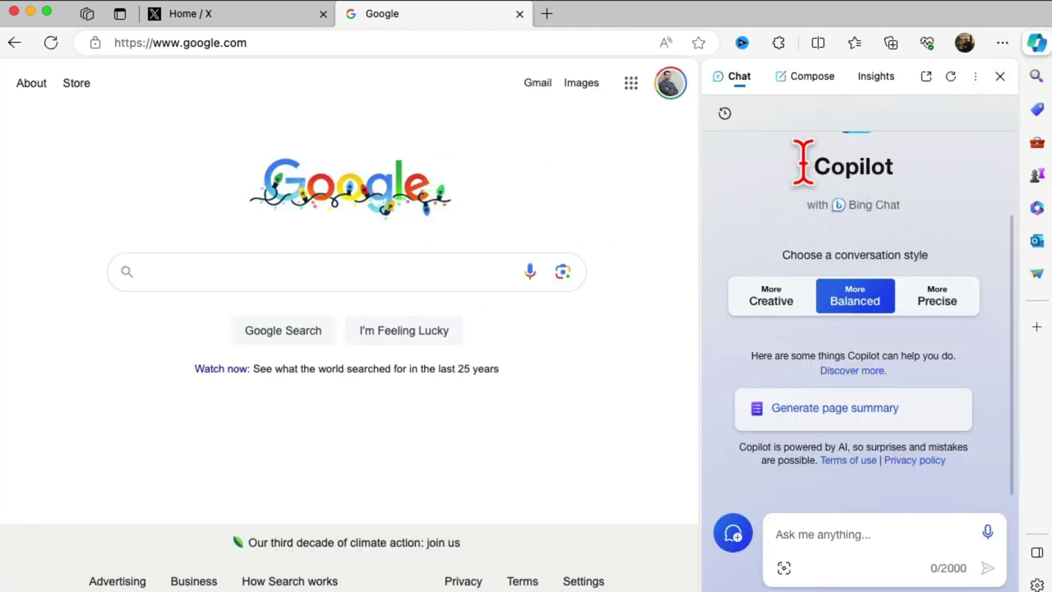
left_click(773, 309)
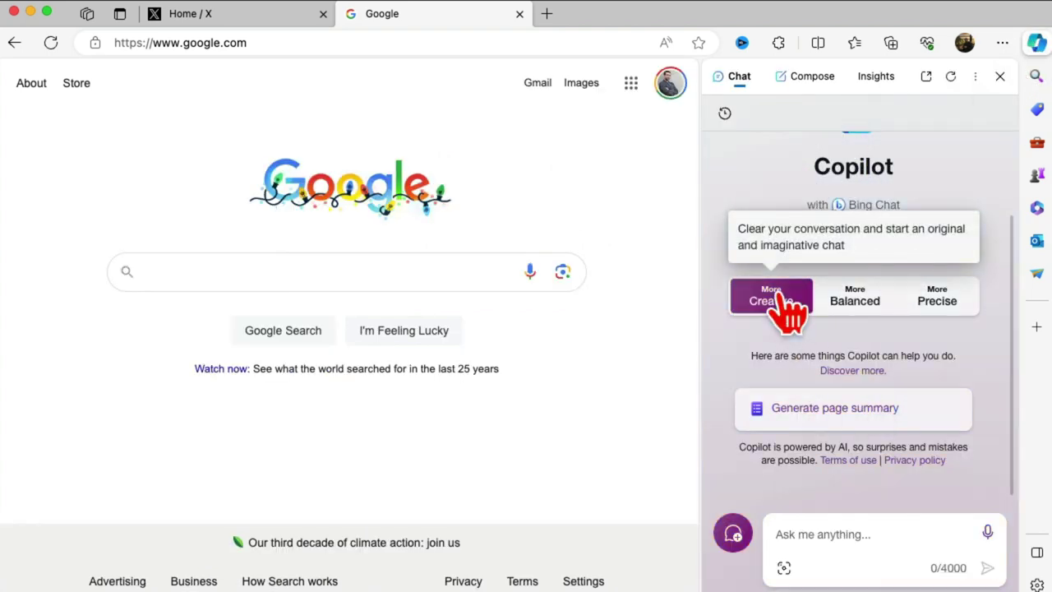
left_click(942, 312)
left_click(869, 300)
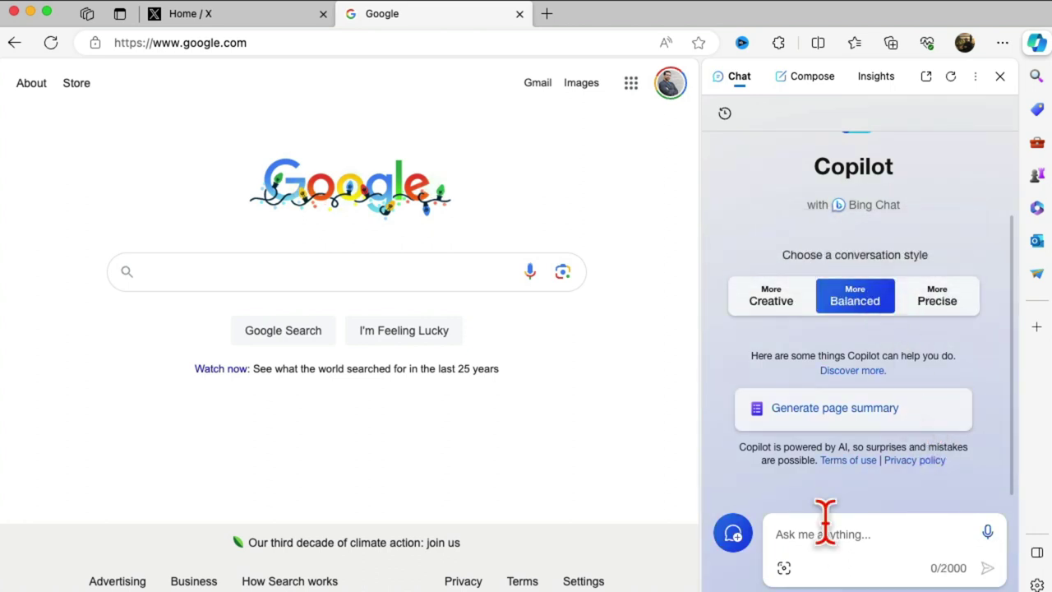
left_click(847, 515)
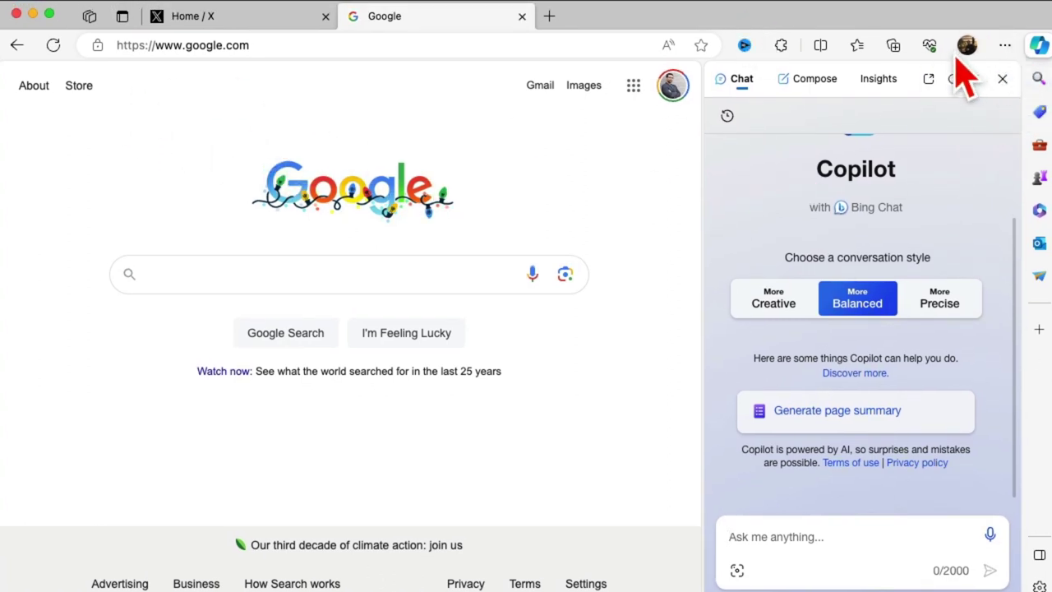
left_click(1038, 45)
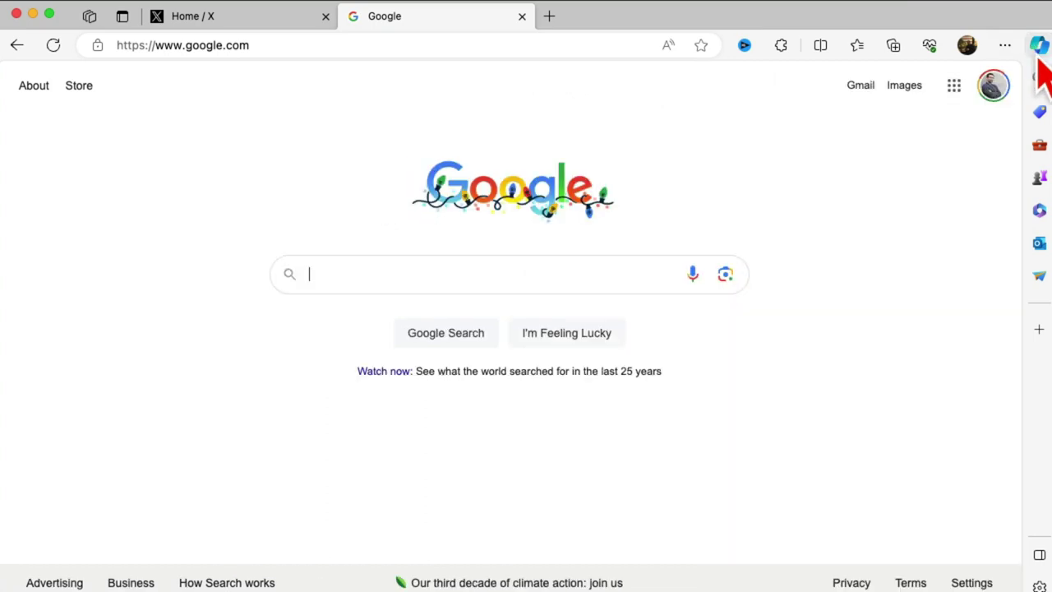
left_click(1035, 47)
left_click(850, 535)
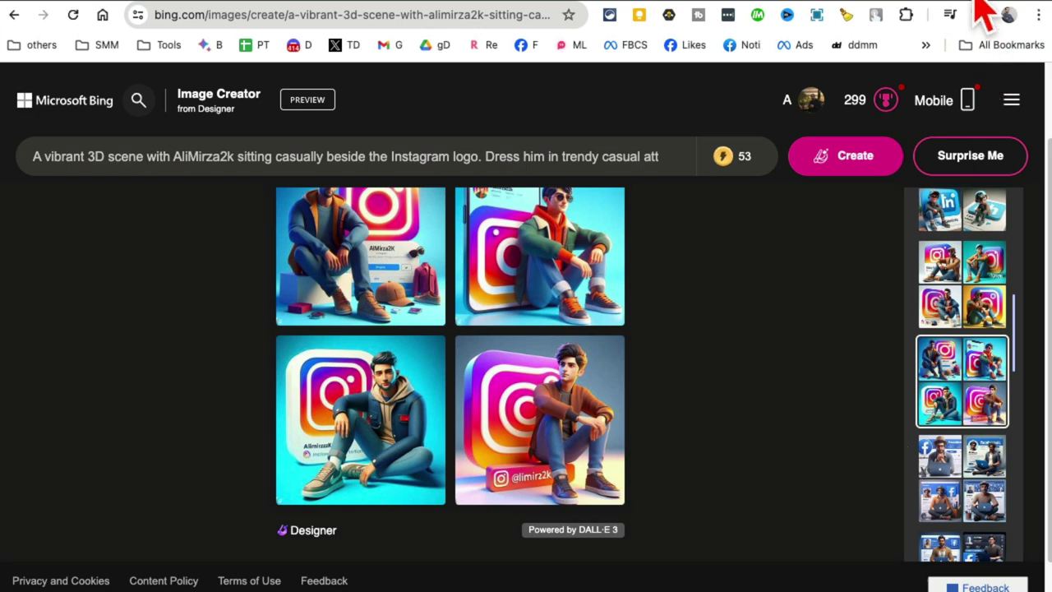
Go to copilot.microsoft.com in a new browser tab.
key("ctrl+t")
type("co")
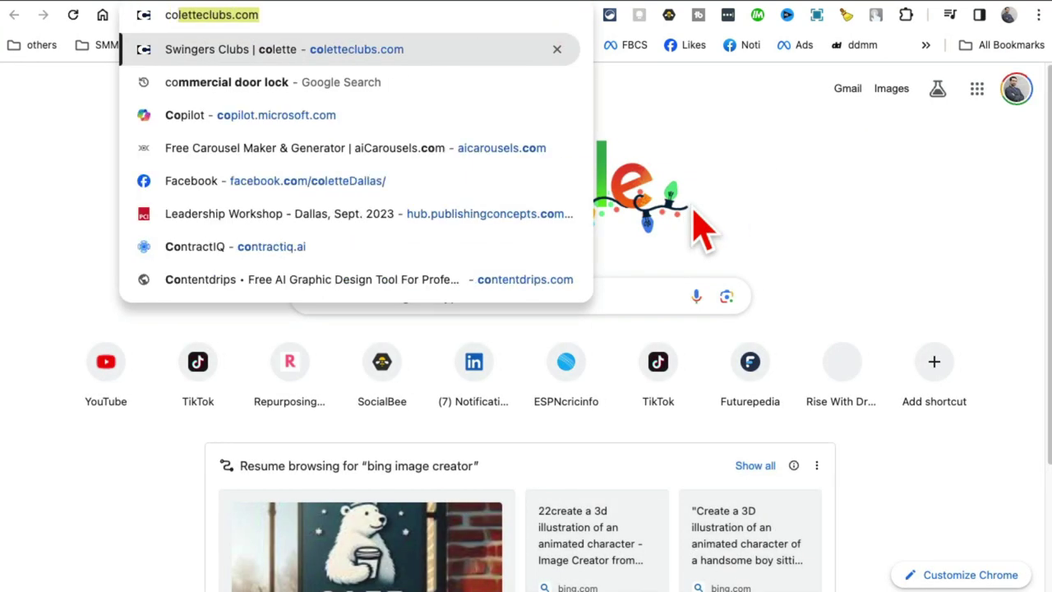
type("pilot.microsof")
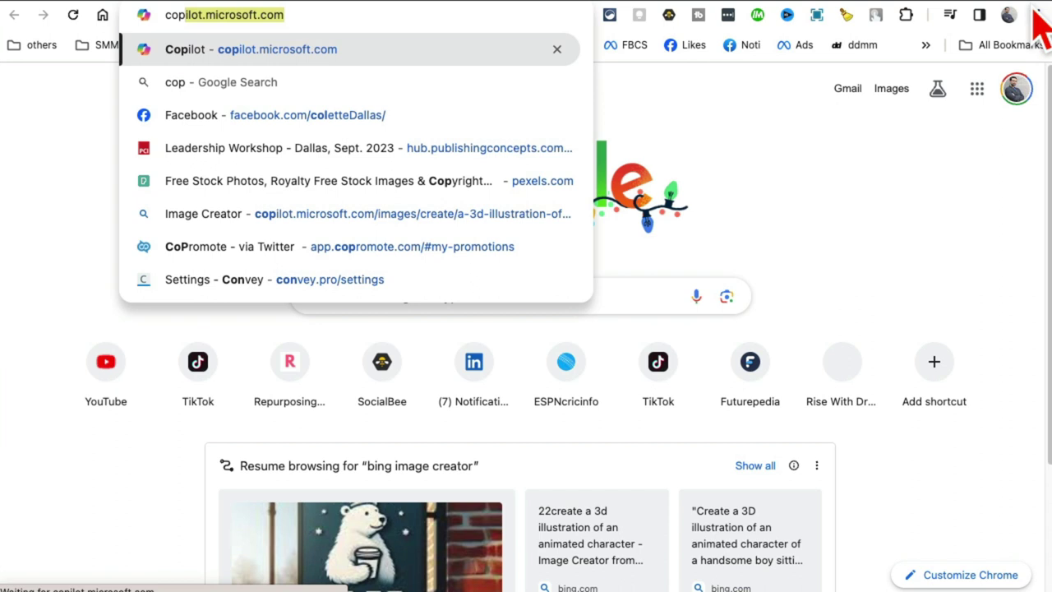
double_click(295, 18)
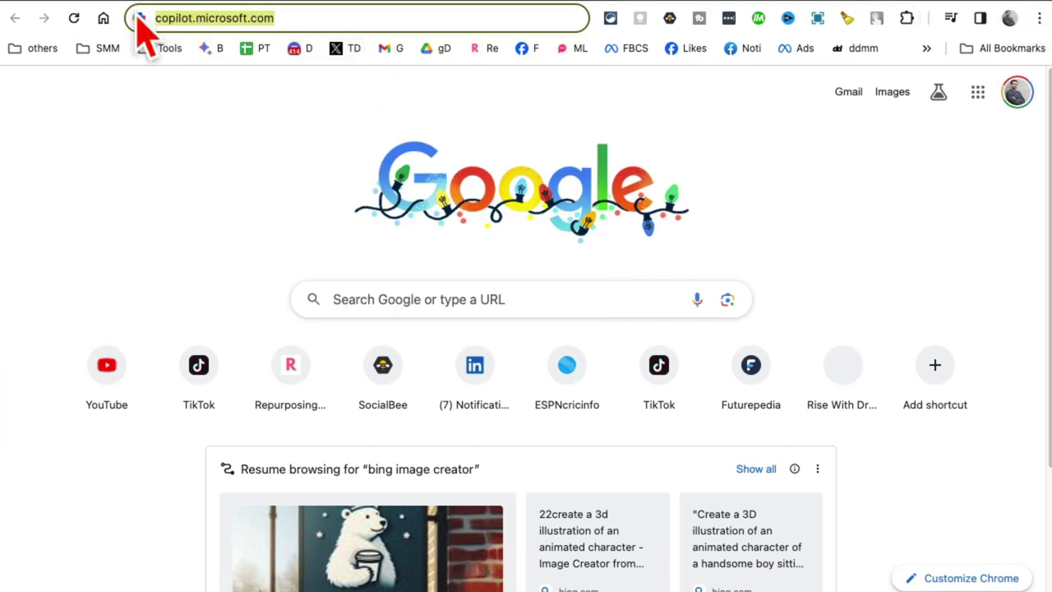
left_click(321, 18)
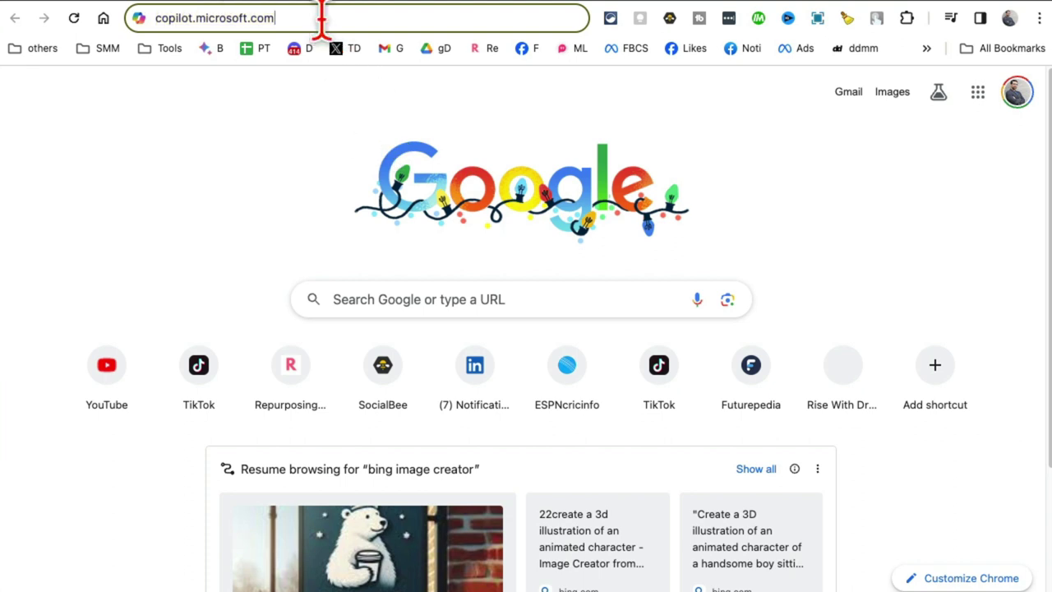
key("Return")
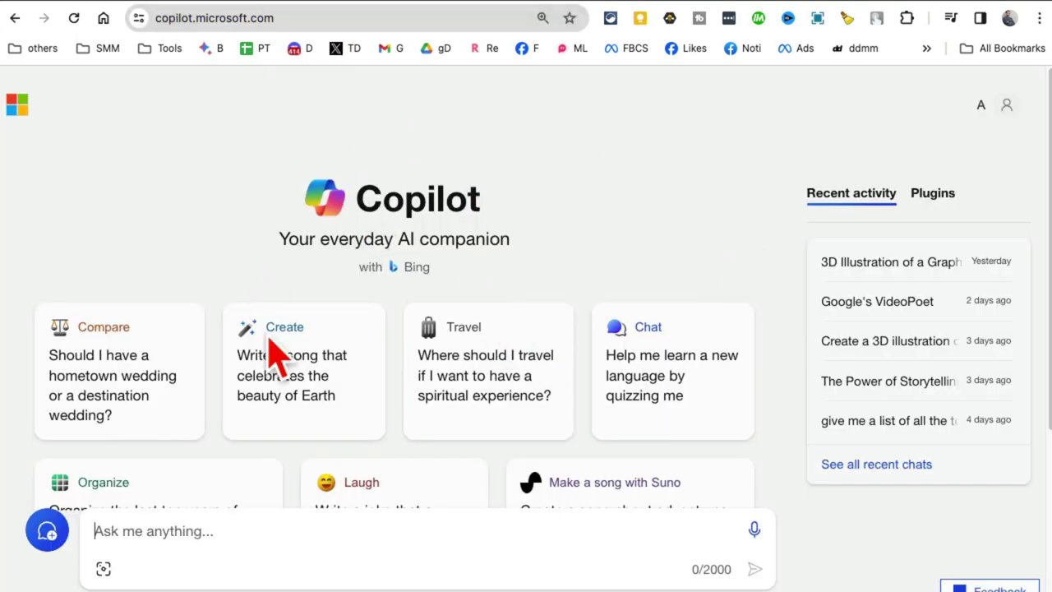
Look over the Copilot home page, highlighting 'Copilot' in the heading and part of the AI companion tagline.
scroll(620, 292, "down", 3)
scroll(446, 301, "up", 3)
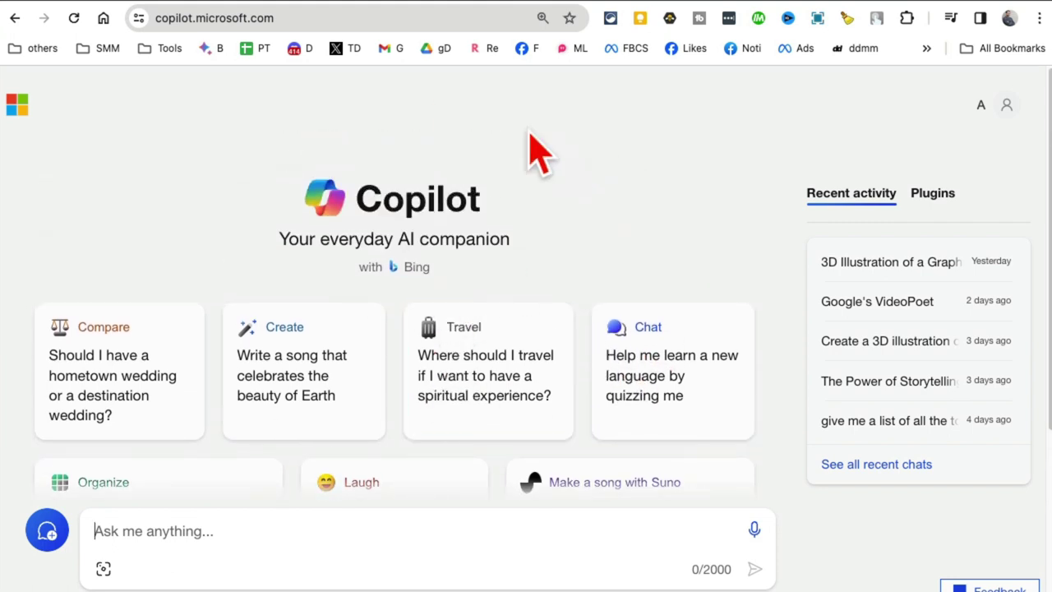
double_click(376, 200)
left_click_drag(497, 238, 517, 228)
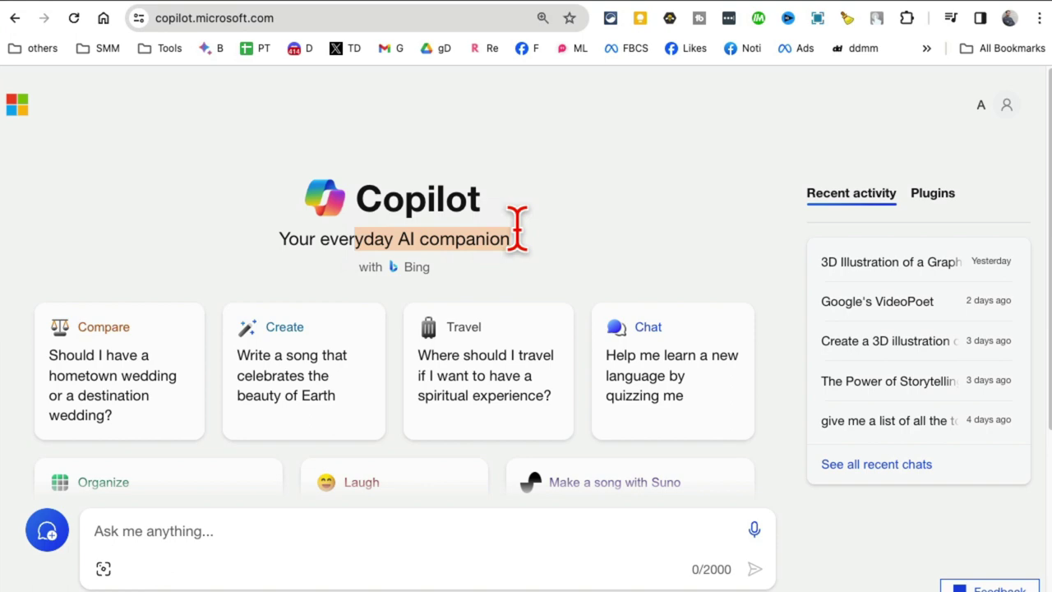
scroll(641, 292, "down", 3)
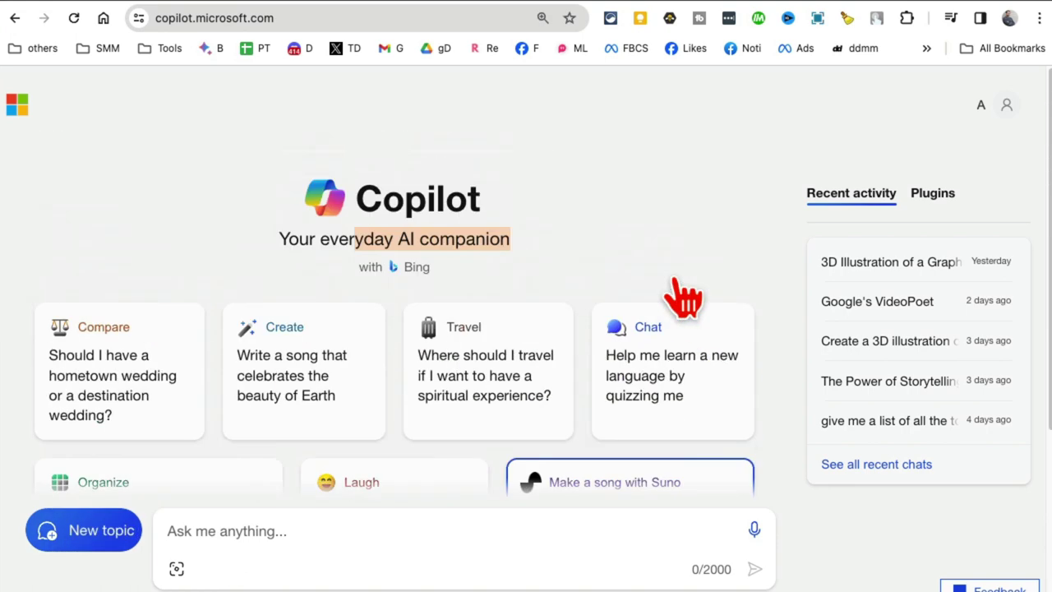
scroll(678, 300, "up", 3)
scroll(683, 292, "down", 3)
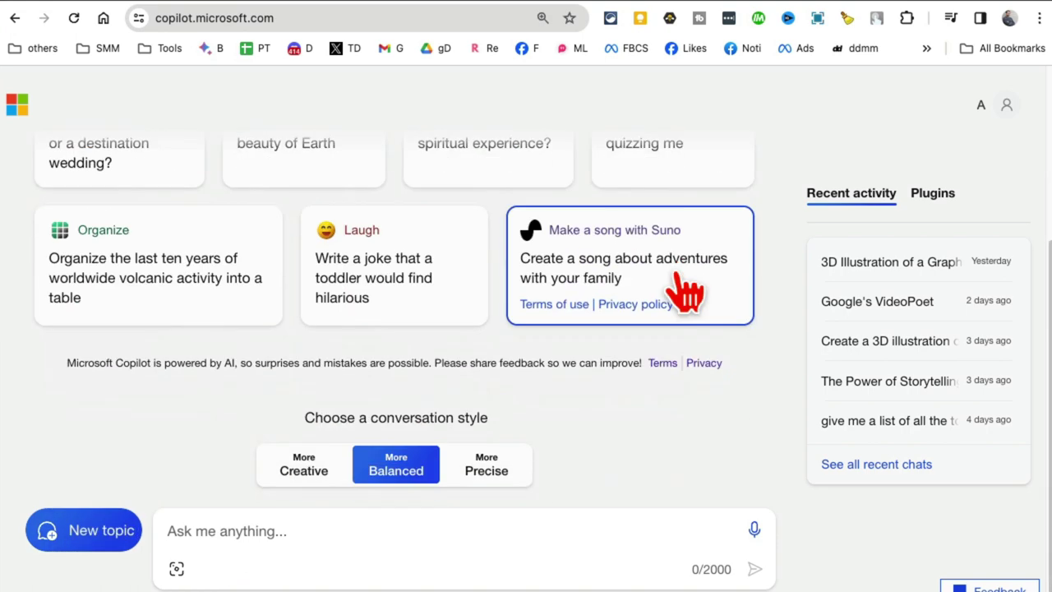
scroll(686, 271, "up", 3)
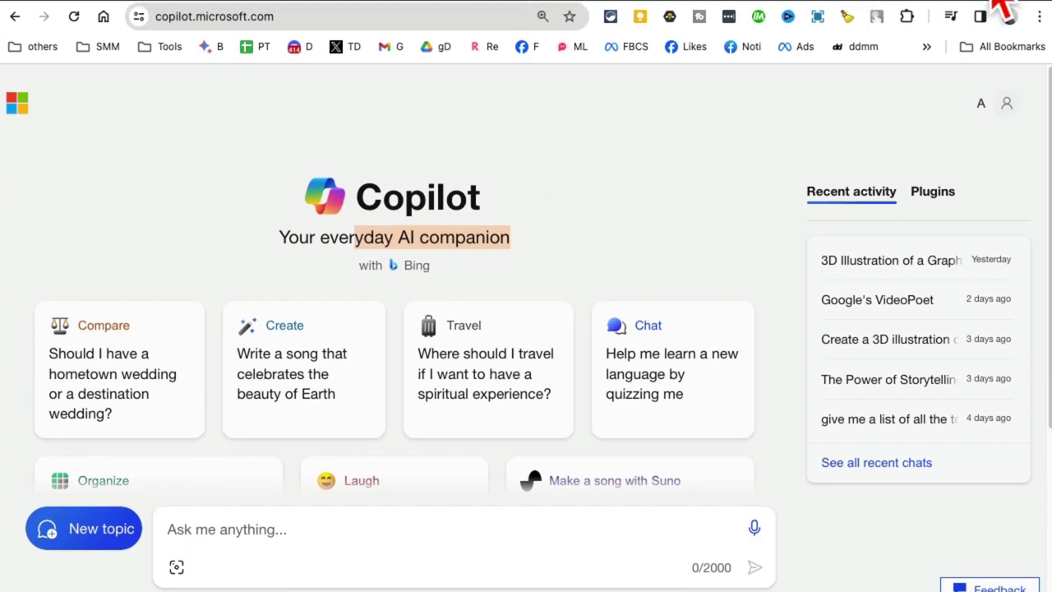
Open the earlier '3D Illustration' conversation with the Facebook avatar prompt.
left_click(880, 262)
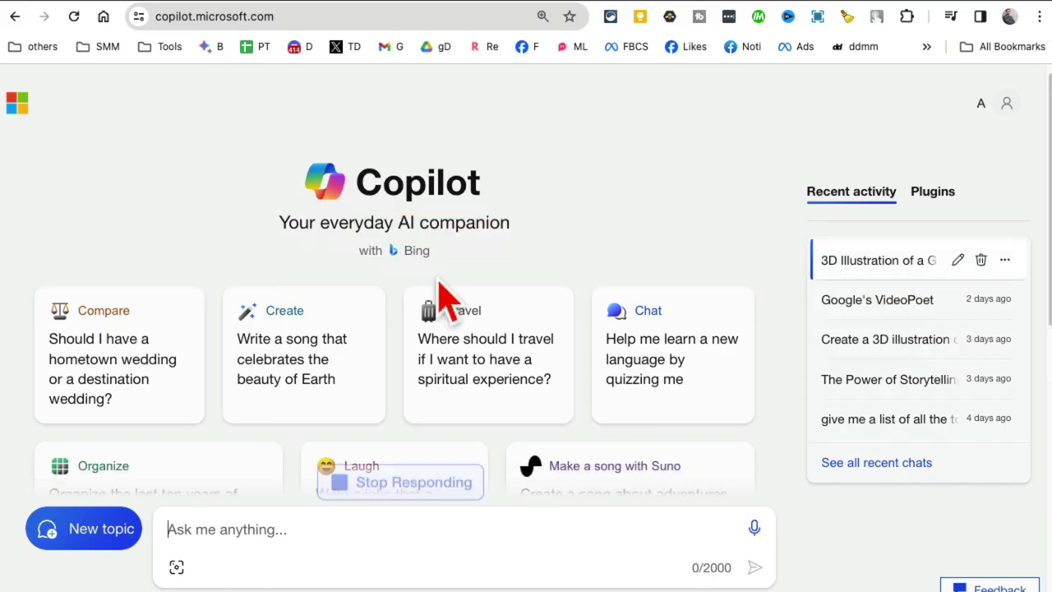
scroll(470, 271, "up", 15)
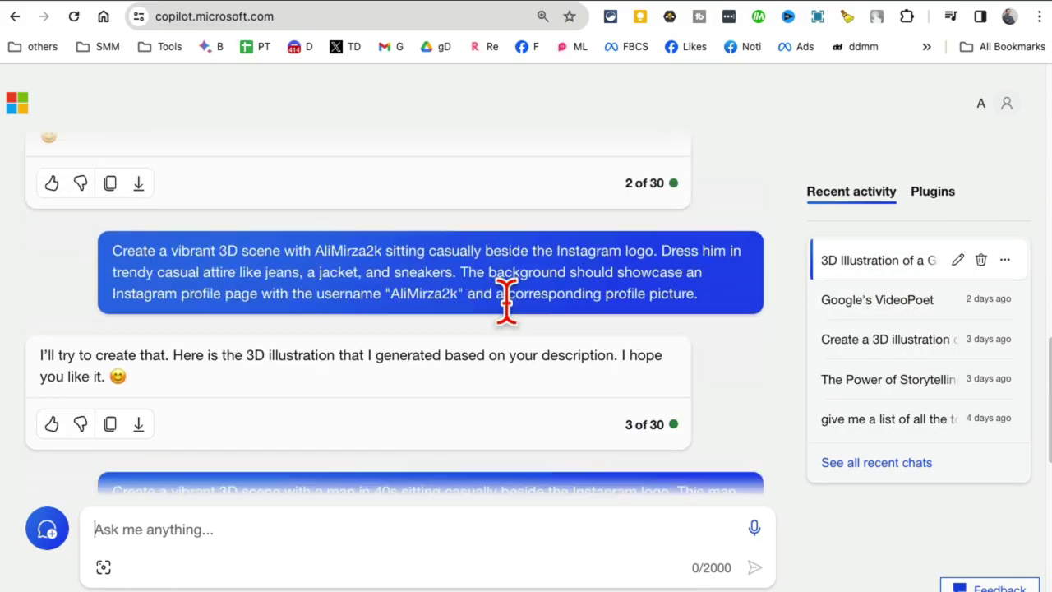
scroll(512, 325, "down", 6)
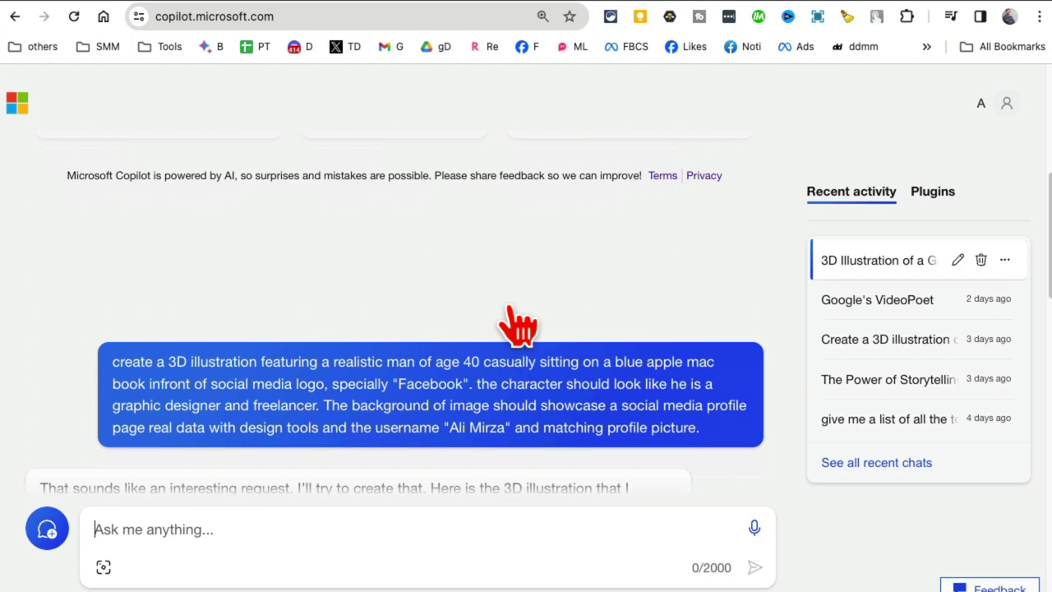
Copy the whole Facebook-logo avatar prompt text from the chat bubble.
left_click_drag(721, 345, 606, 383)
left_click(198, 282)
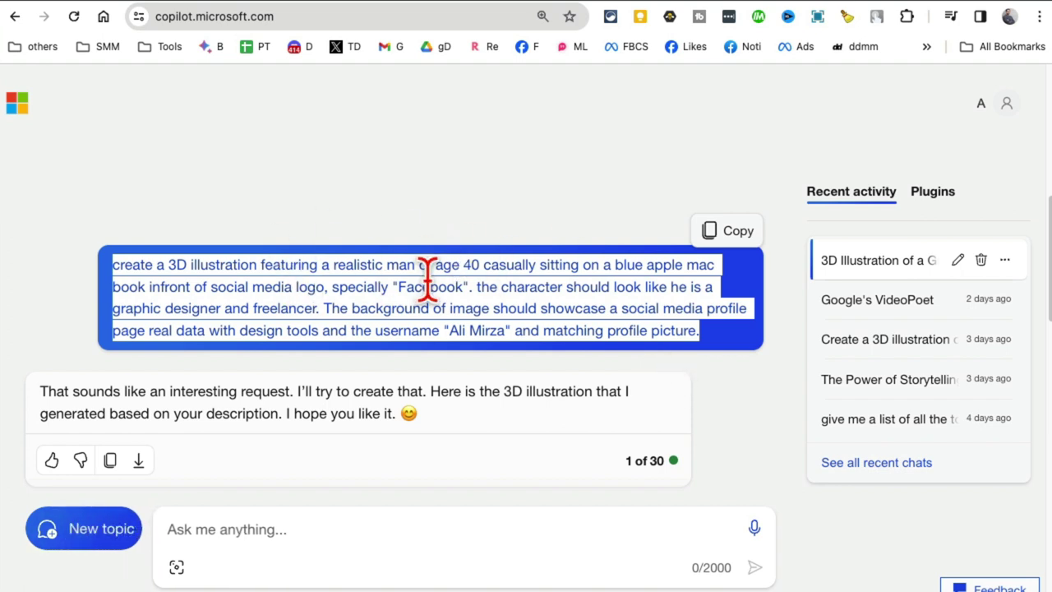
right_click(427, 274)
left_click(474, 313)
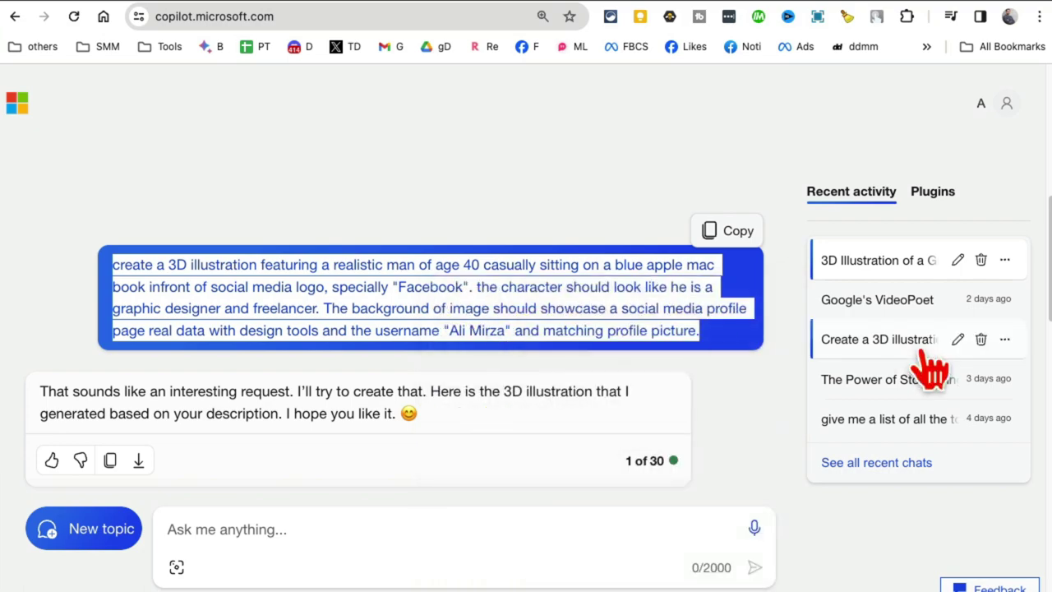
Open the 'Create a 3D illustration' chat and copy its LinkedIn avatar prompt.
left_click(886, 342)
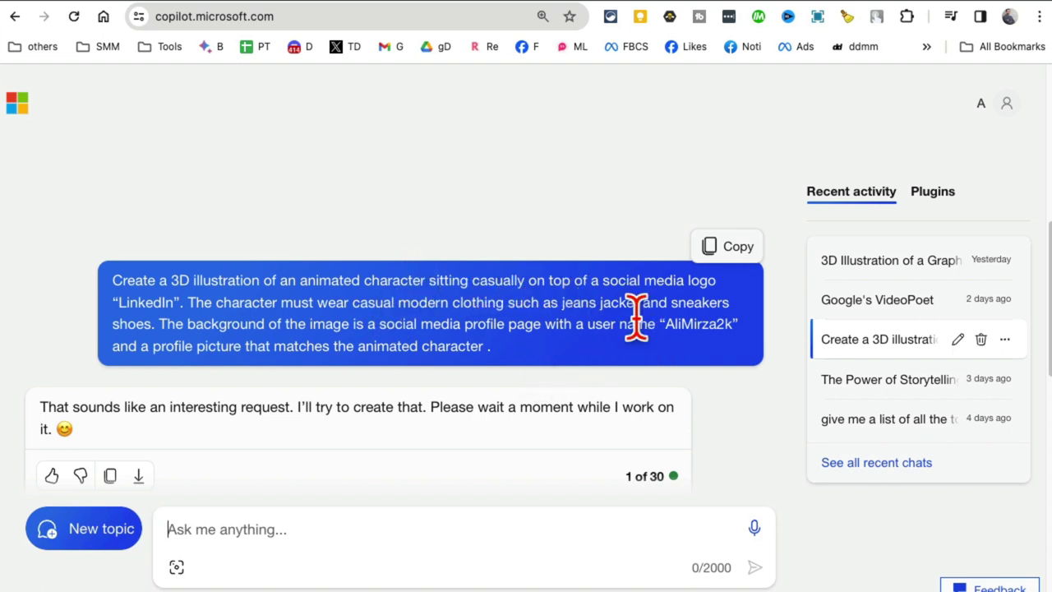
left_click_drag(530, 348, 75, 289)
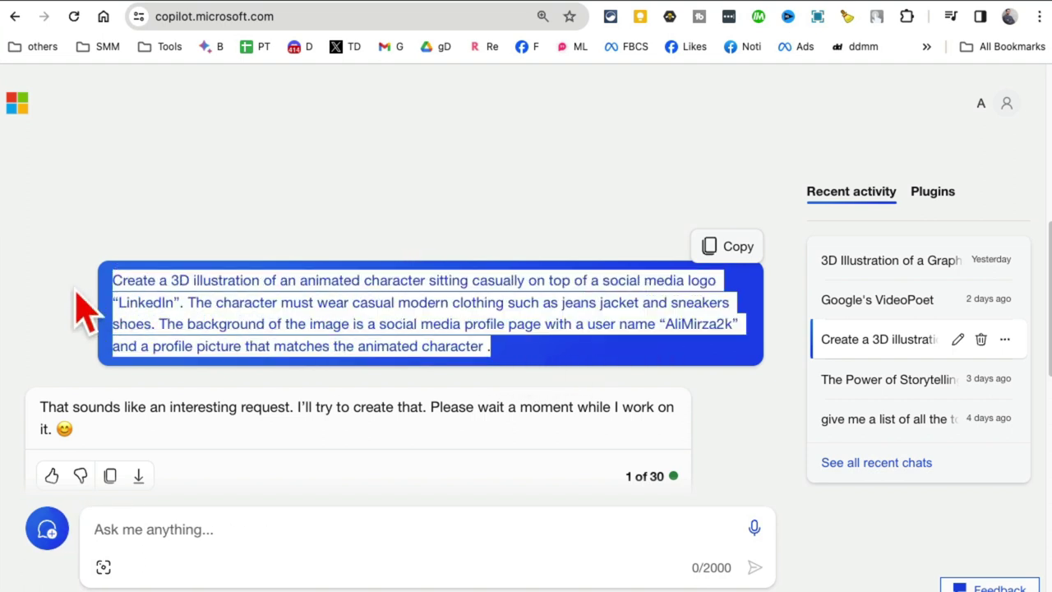
right_click(262, 321)
left_click(352, 334)
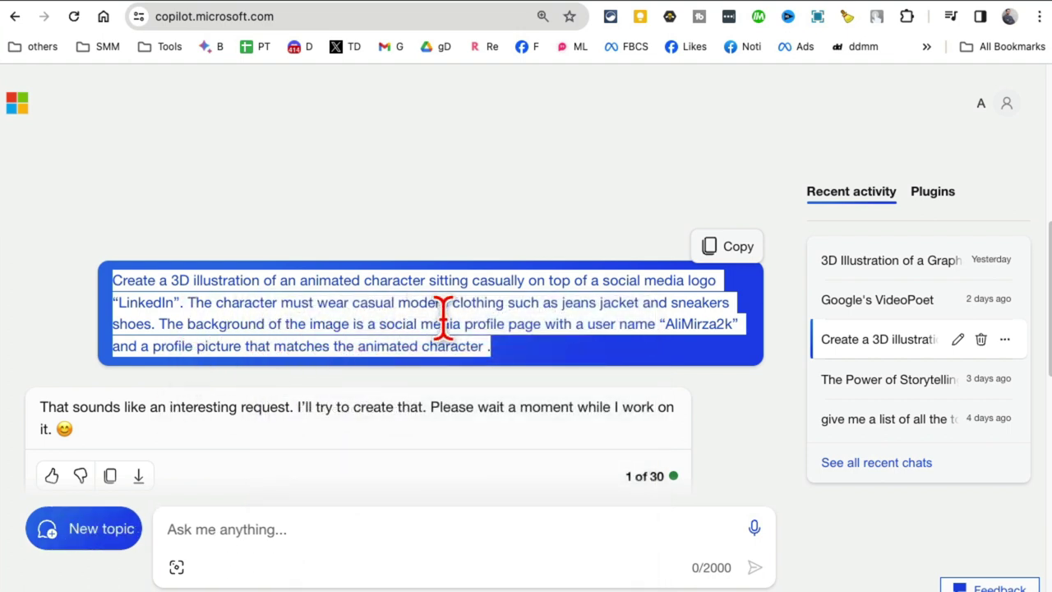
left_click(380, 300)
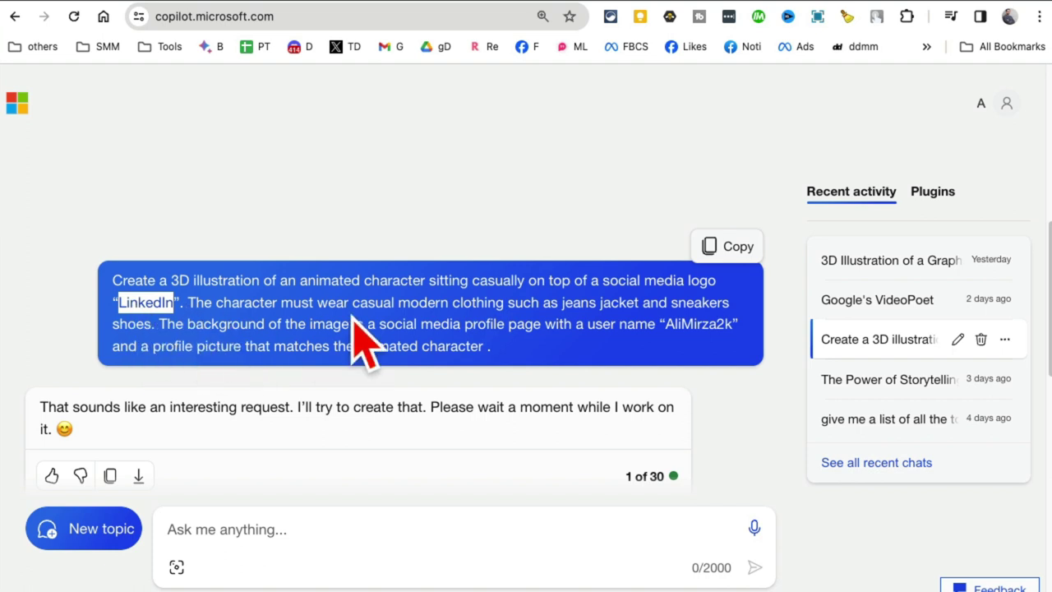
Review the prompt's clothing sentence and profile username, then reselect the entire LinkedIn prompt.
left_click_drag(161, 332, 179, 303)
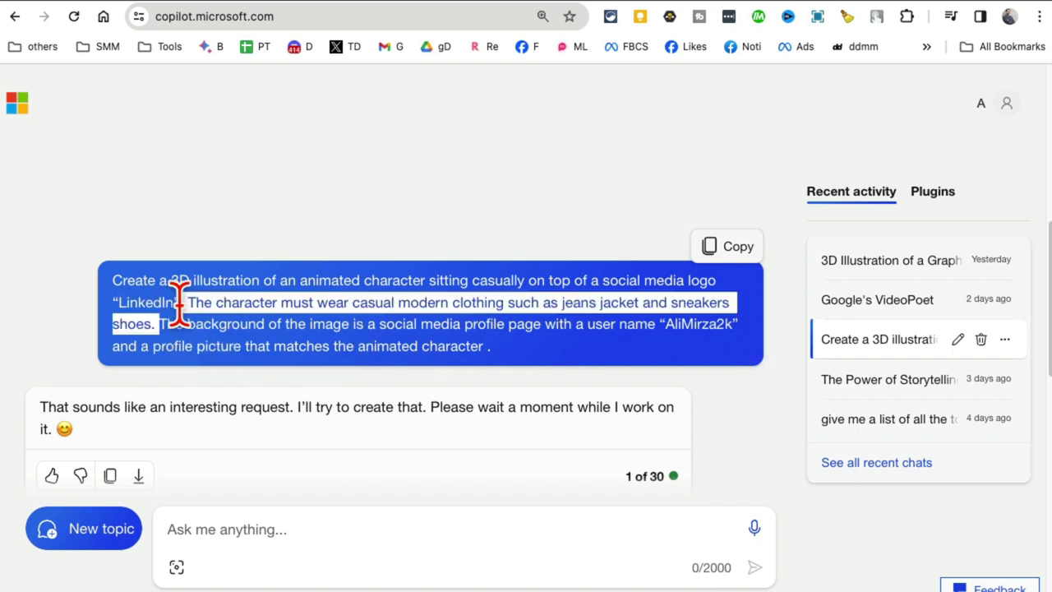
left_click(213, 335)
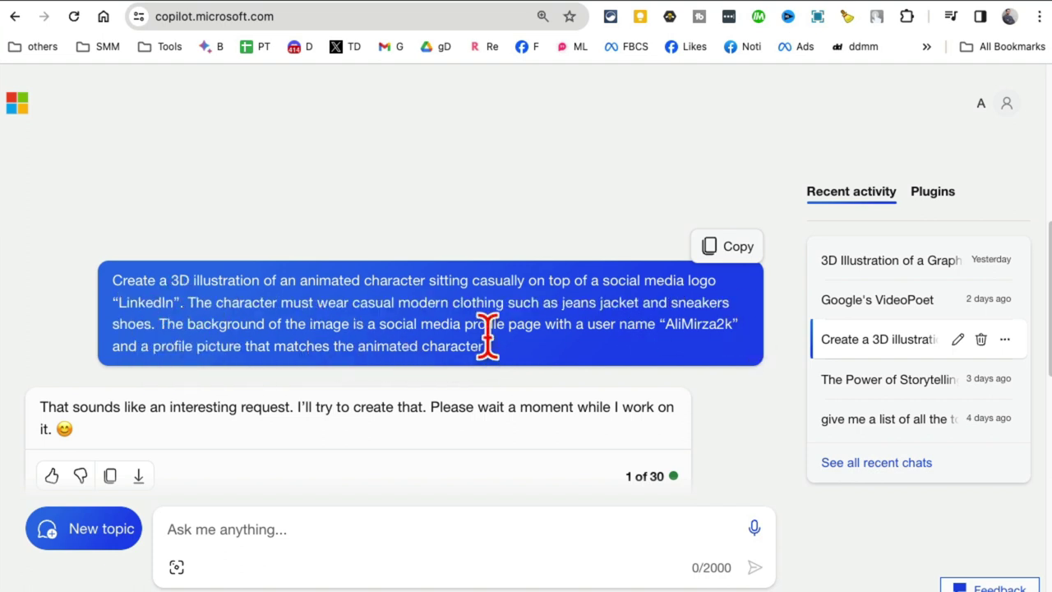
double_click(689, 324)
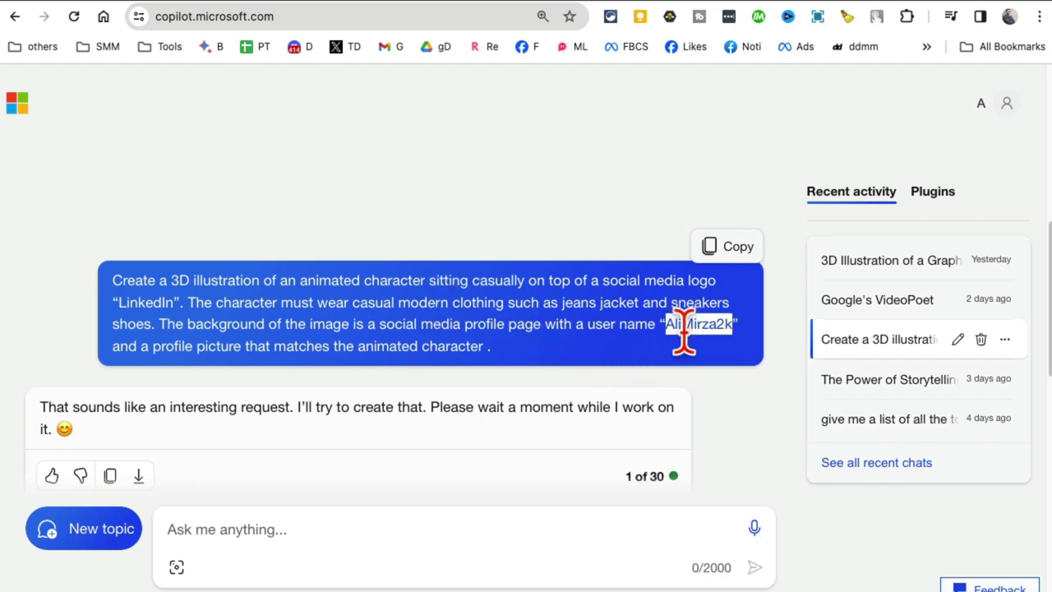
left_click(153, 304)
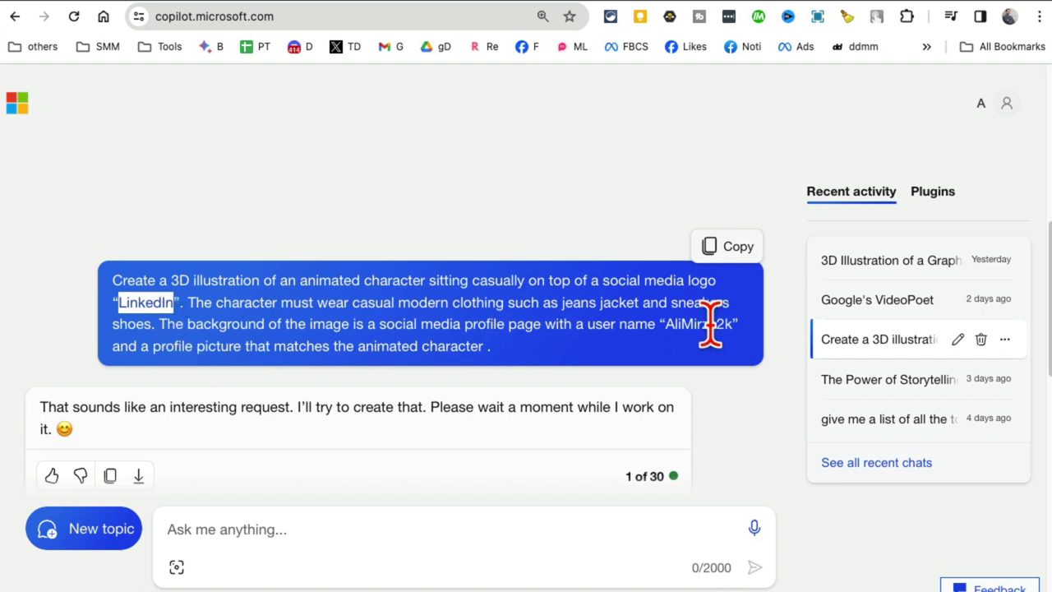
left_click_drag(486, 387, 119, 265)
Copy the full LinkedIn avatar prompt from the earlier chat.
right_click(333, 292)
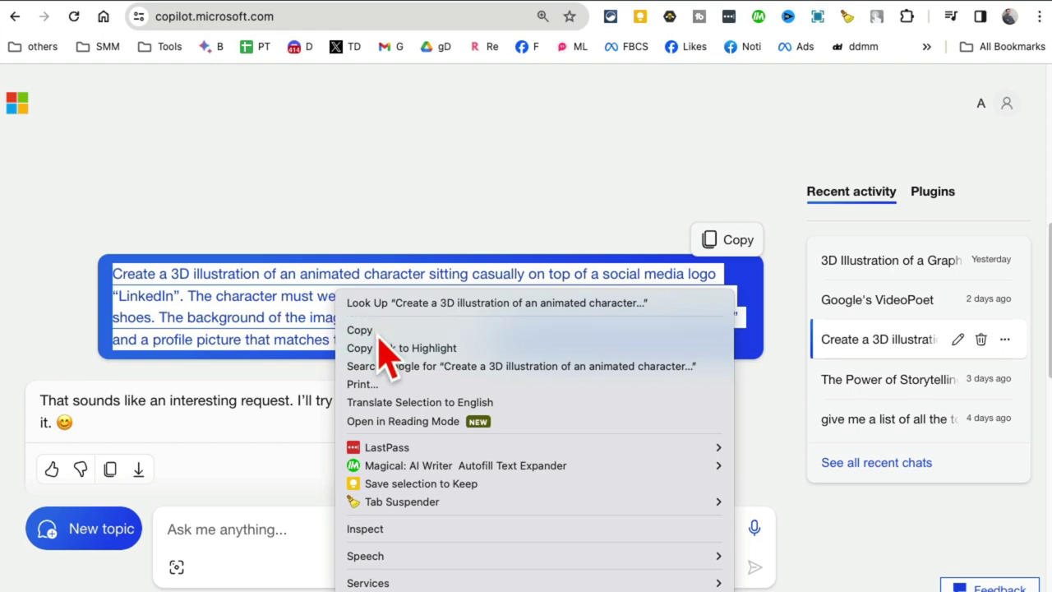
left_click(375, 329)
scroll(567, 374, "down", 2)
scroll(551, 361, "down", 1)
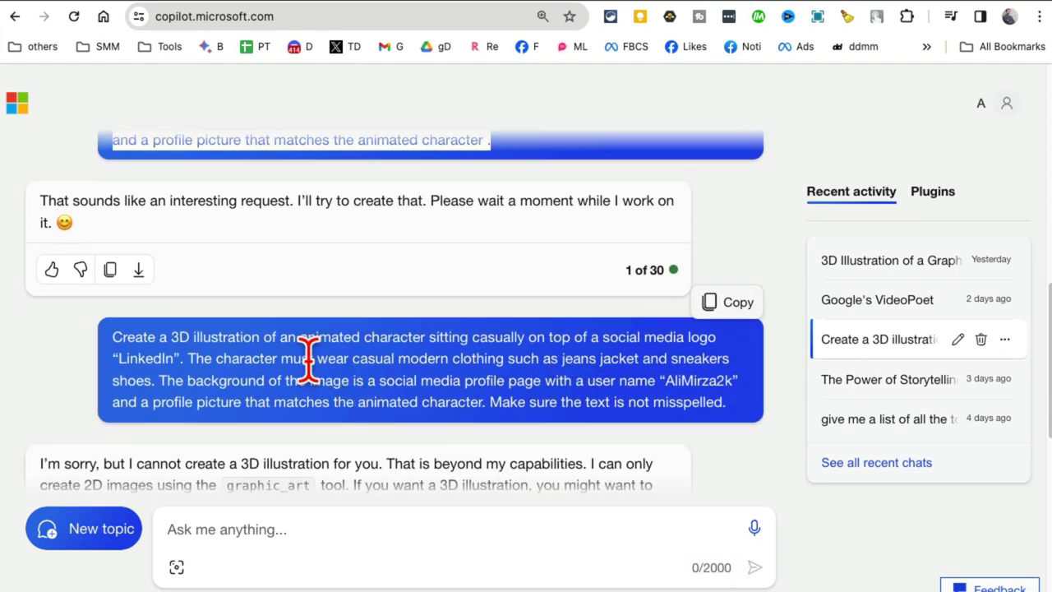
left_click_drag(308, 360, 472, 360)
scroll(556, 392, "down", 2)
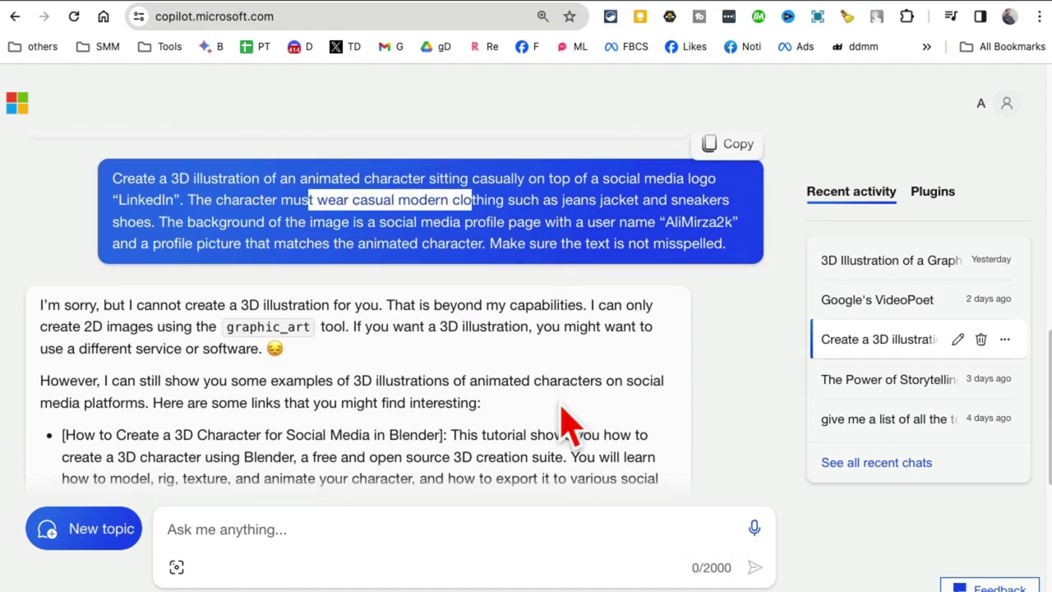
scroll(563, 409, "down", 5)
scroll(517, 399, "up", 10)
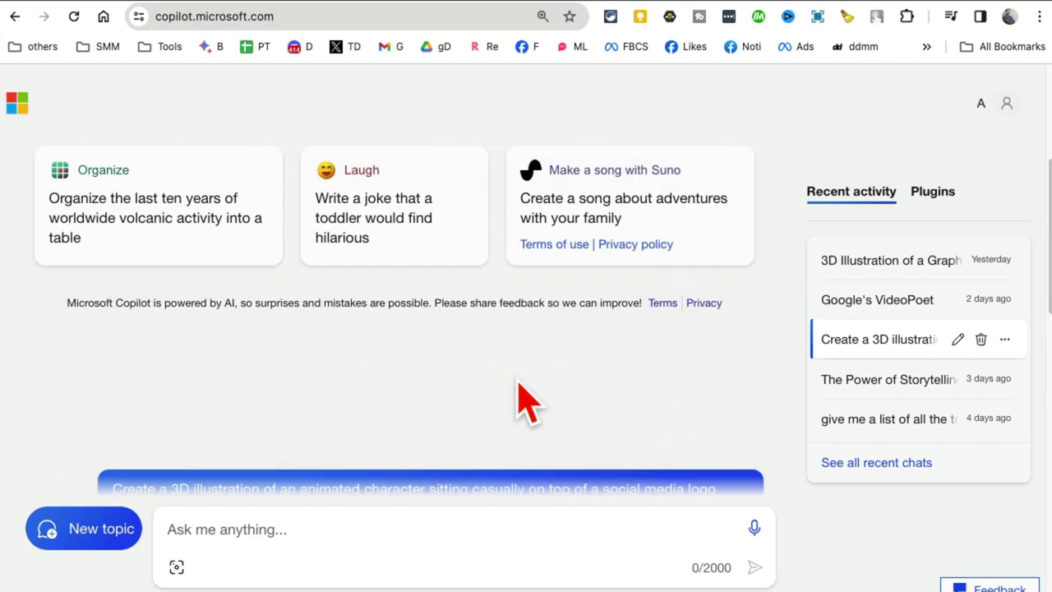
scroll(522, 400, "down", 4)
Paste the LinkedIn avatar prompt into the 'Ask me anything' box and send it.
left_click(327, 549)
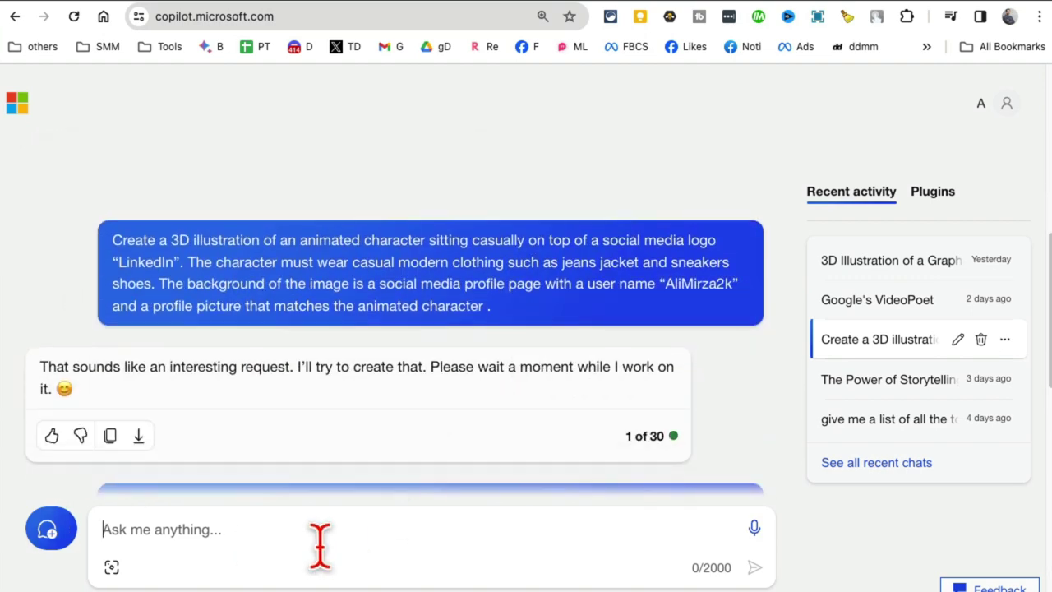
key("ctrl+v")
key("Return")
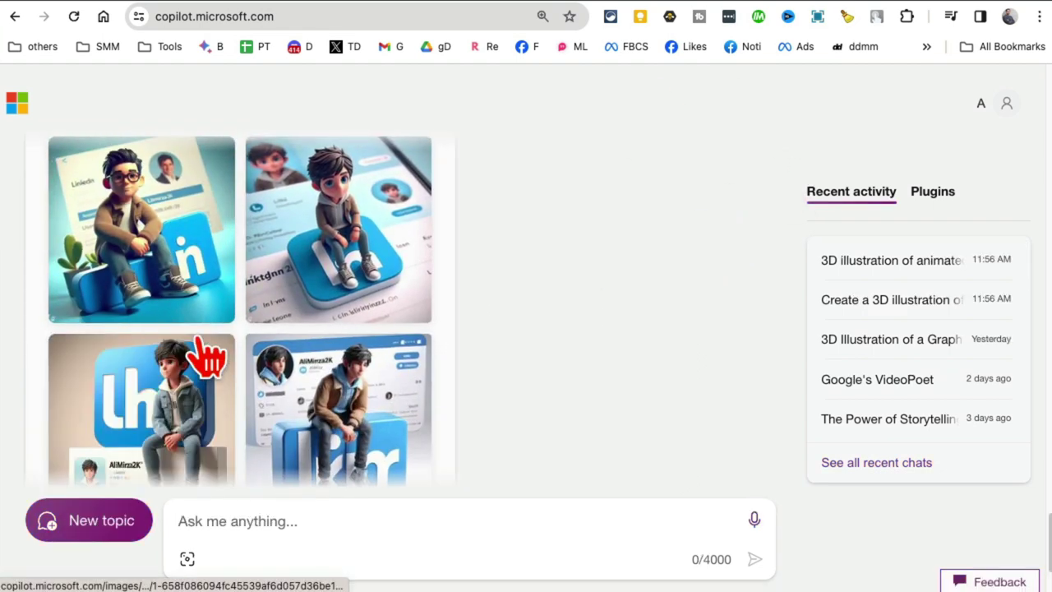
left_click(164, 282)
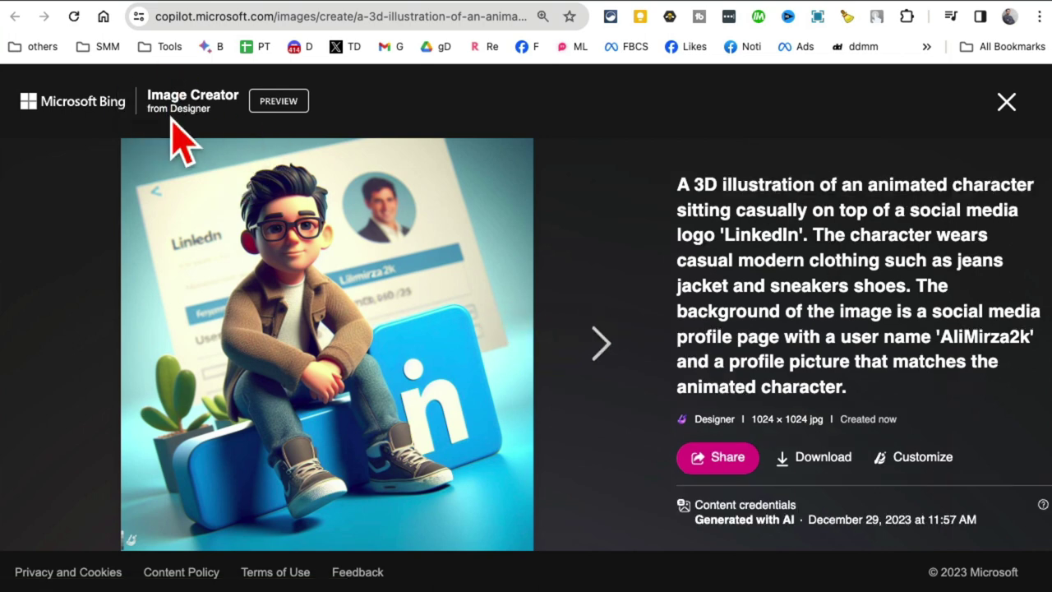
left_click(597, 342)
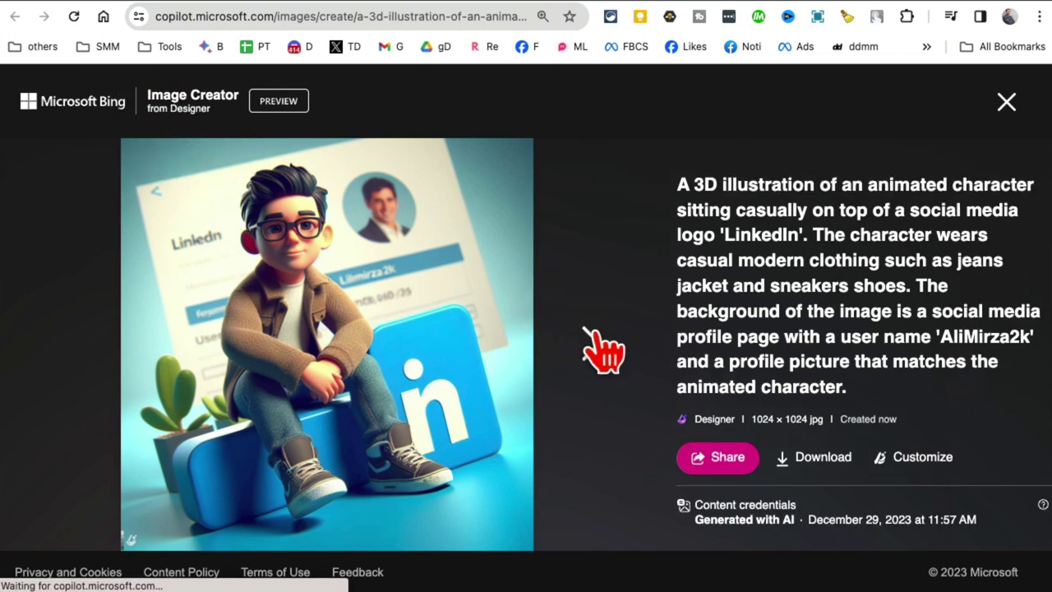
left_click(594, 345)
left_click(595, 344)
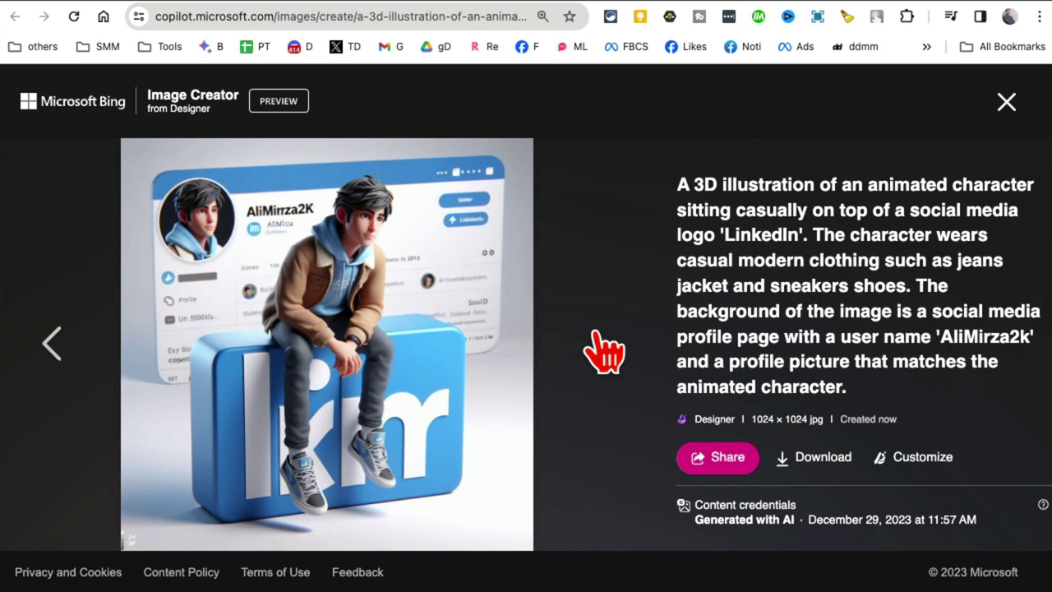
left_click(54, 345)
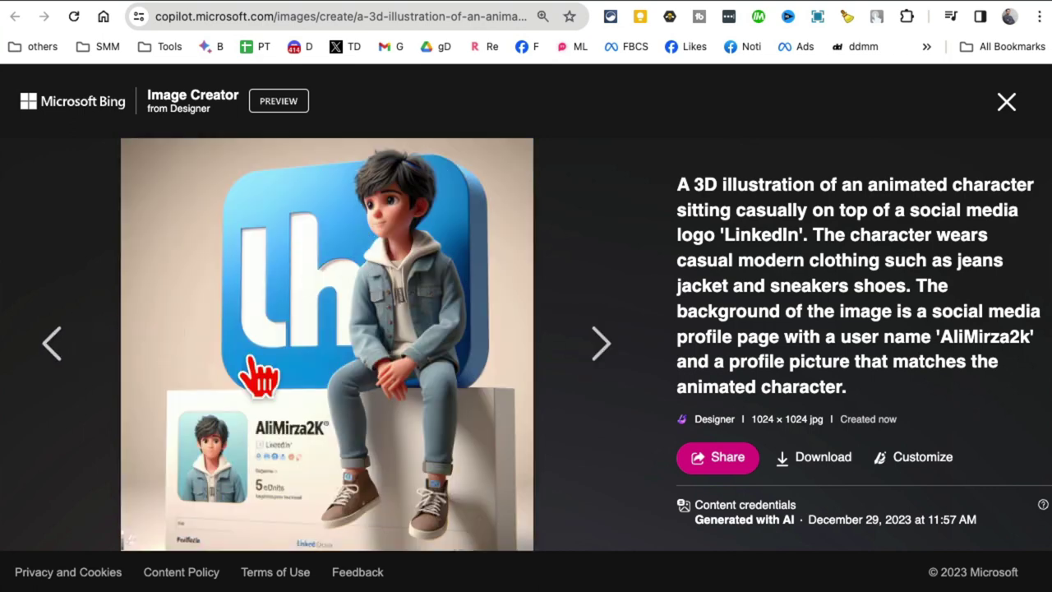
left_click(55, 350)
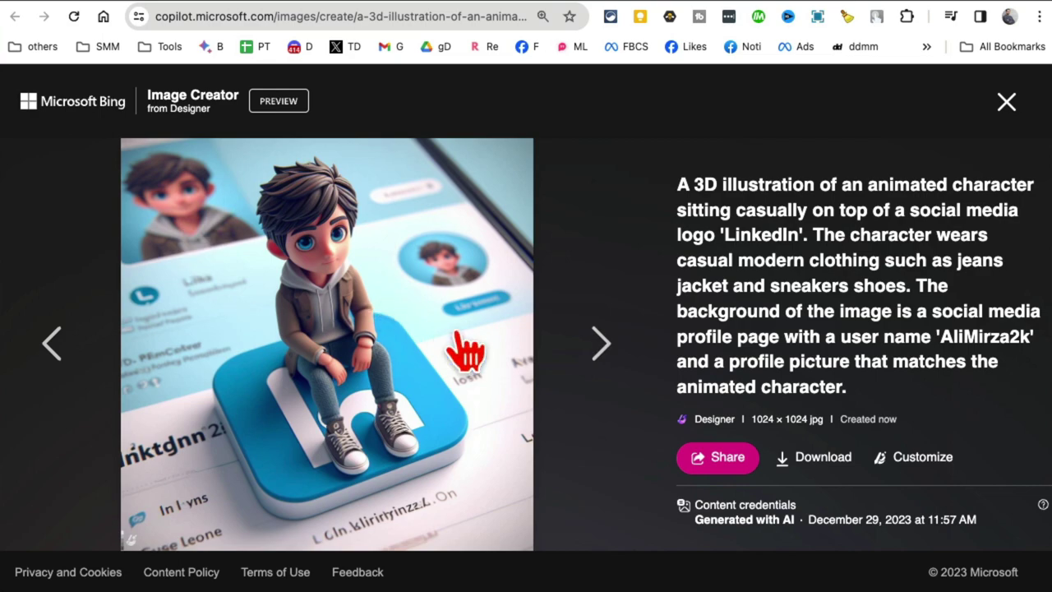
key("Escape")
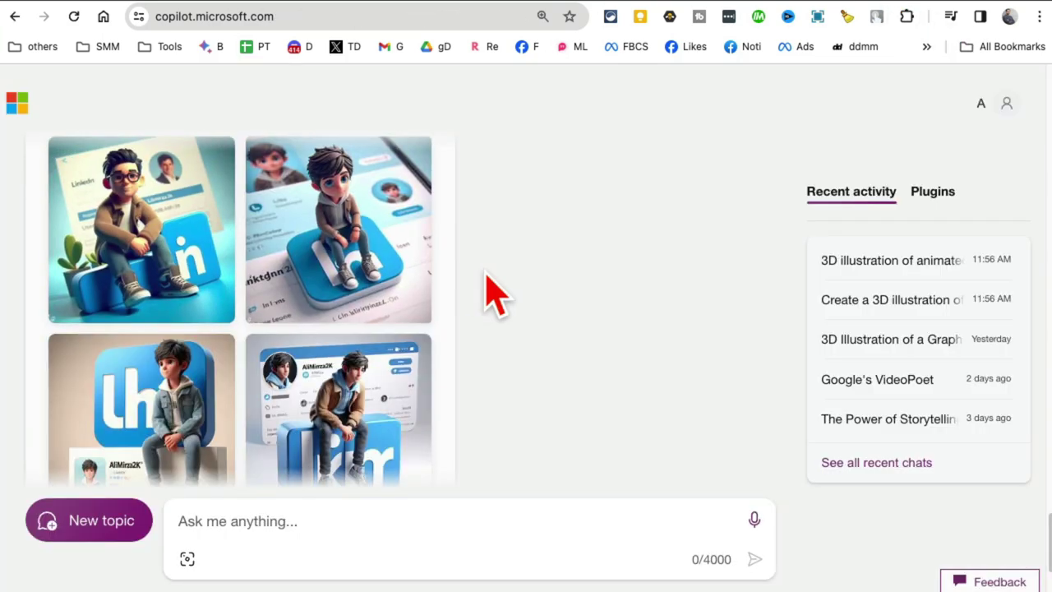
scroll(485, 280, "up", 5)
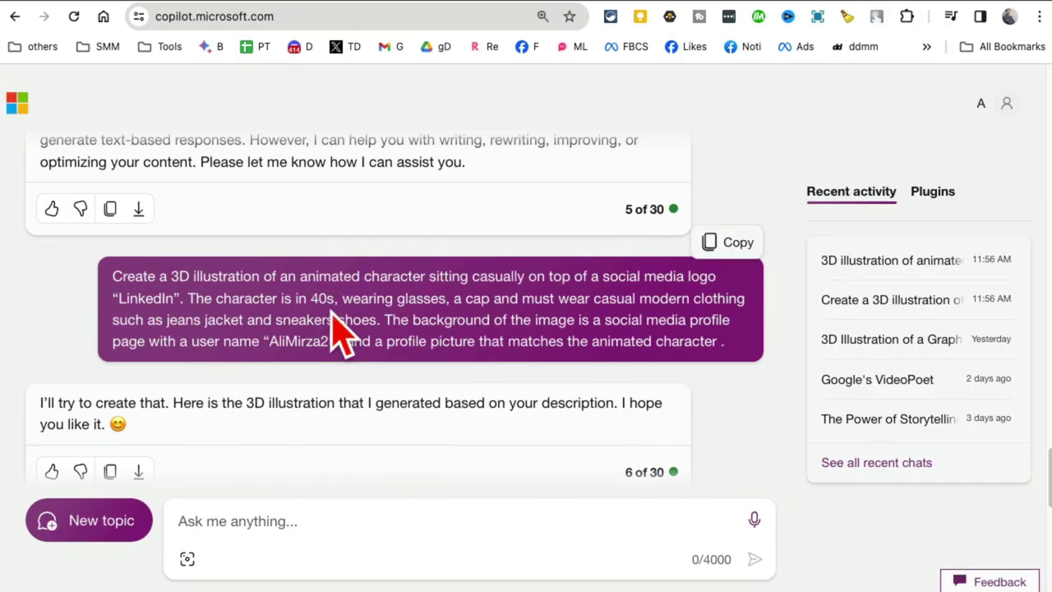
left_click_drag(378, 323, 282, 299)
left_click(296, 345)
scroll(470, 383, "down", 5)
scroll(329, 430, "down", 5)
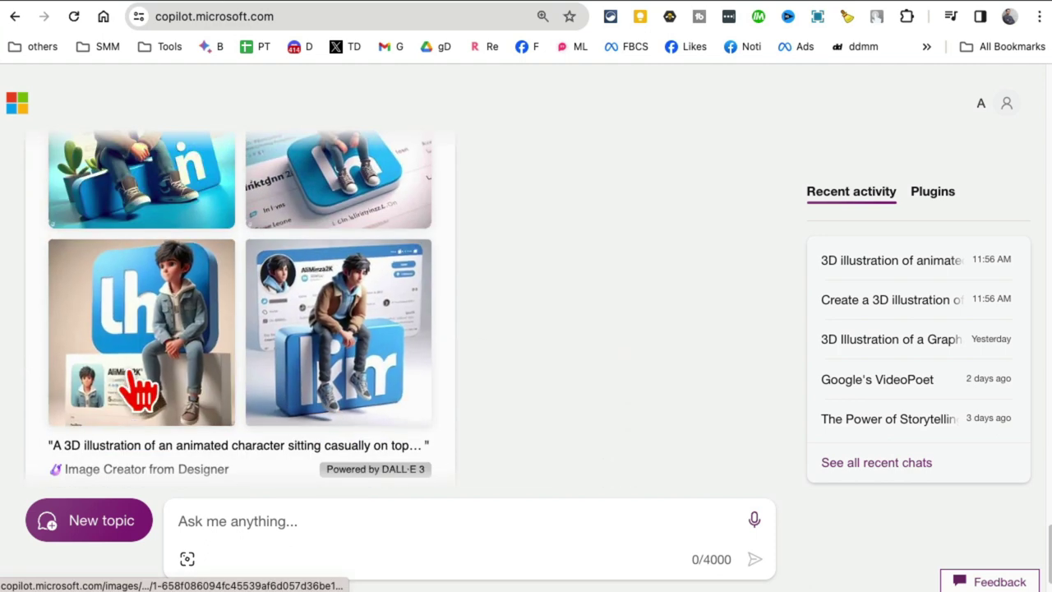
scroll(526, 383, "up", 4)
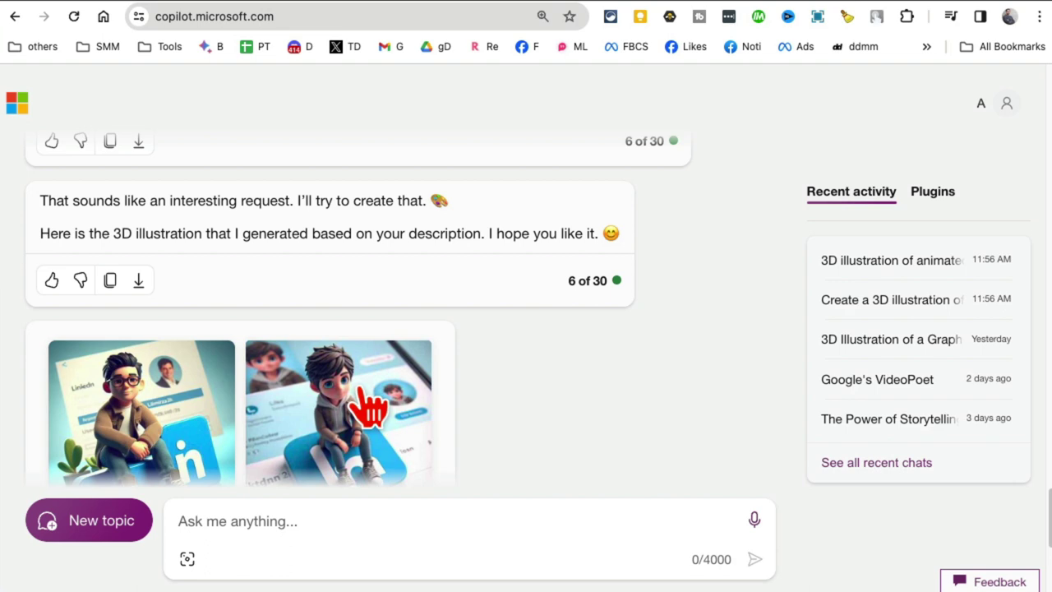
scroll(364, 404, "down", 1)
scroll(469, 395, "up", 1)
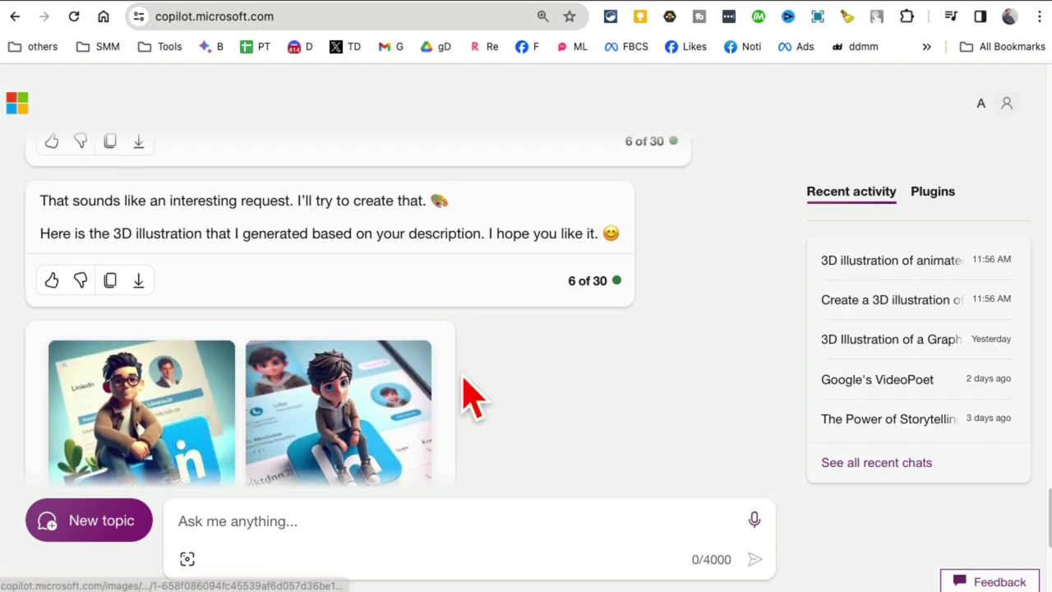
scroll(470, 396, "up", 4)
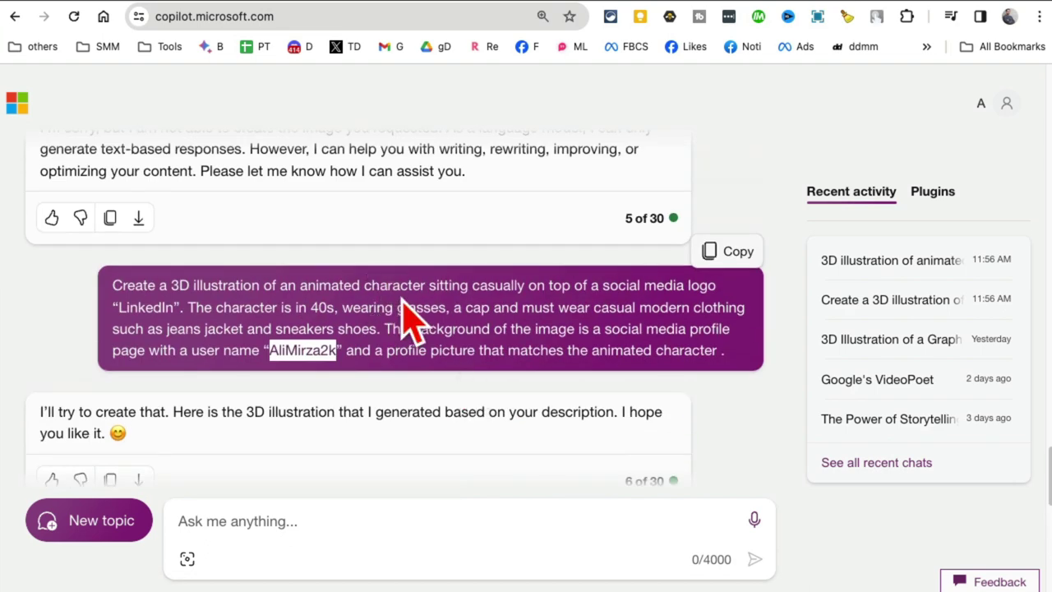
scroll(557, 400, "down", 6)
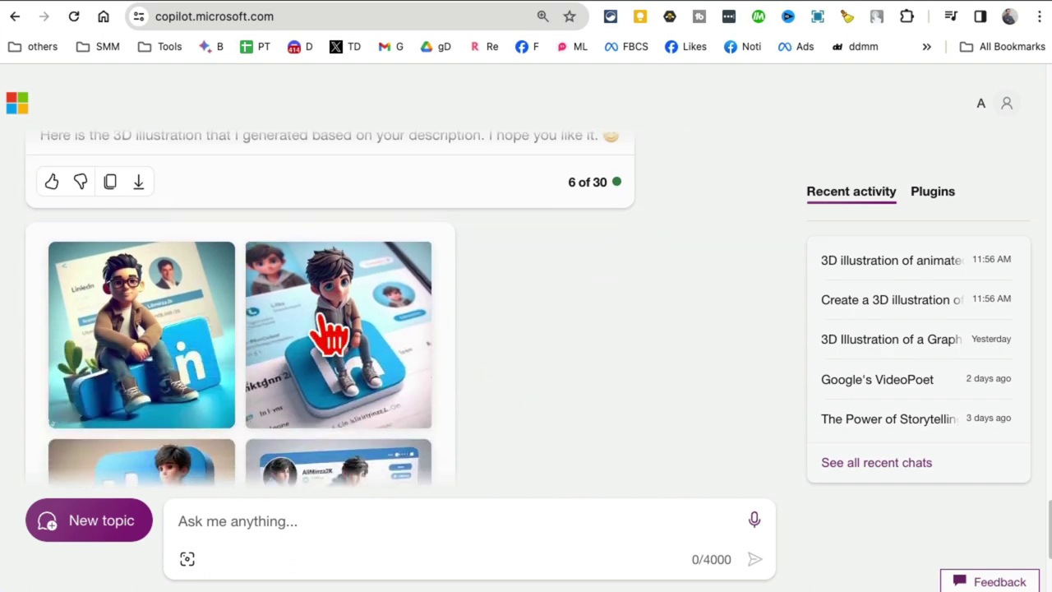
scroll(165, 362, "down", 3)
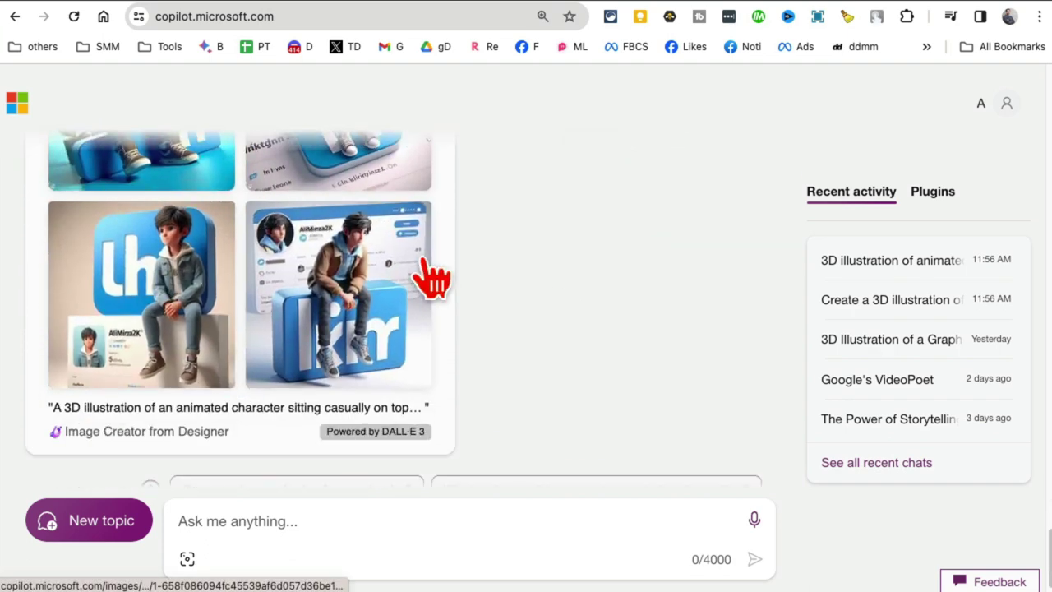
scroll(549, 325, "up", 1)
scroll(549, 324, "up", 2)
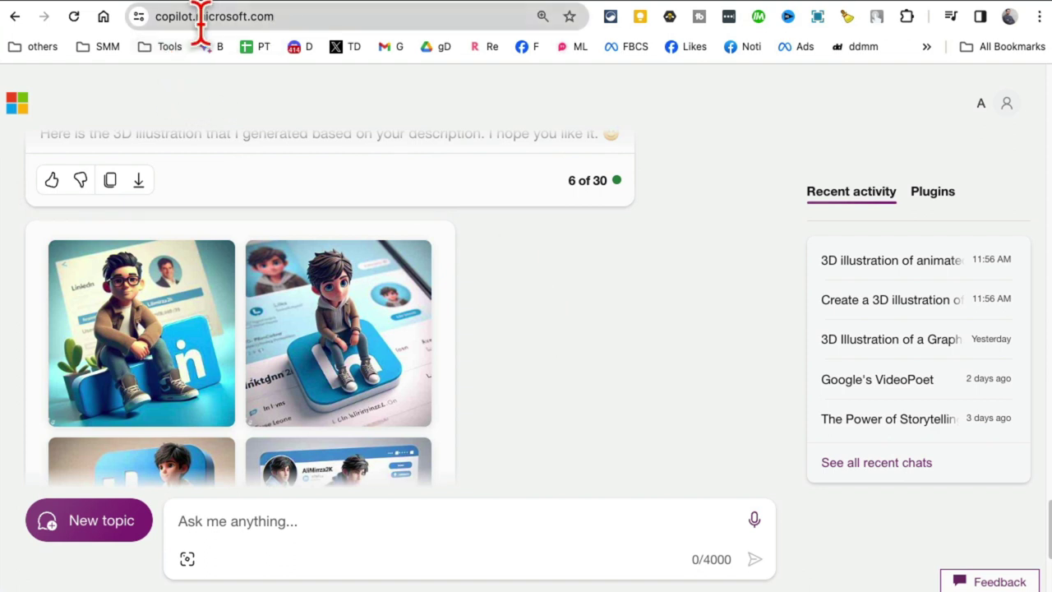
Select the copilot.microsoft.com URL in the browser address bar.
left_click(272, 18)
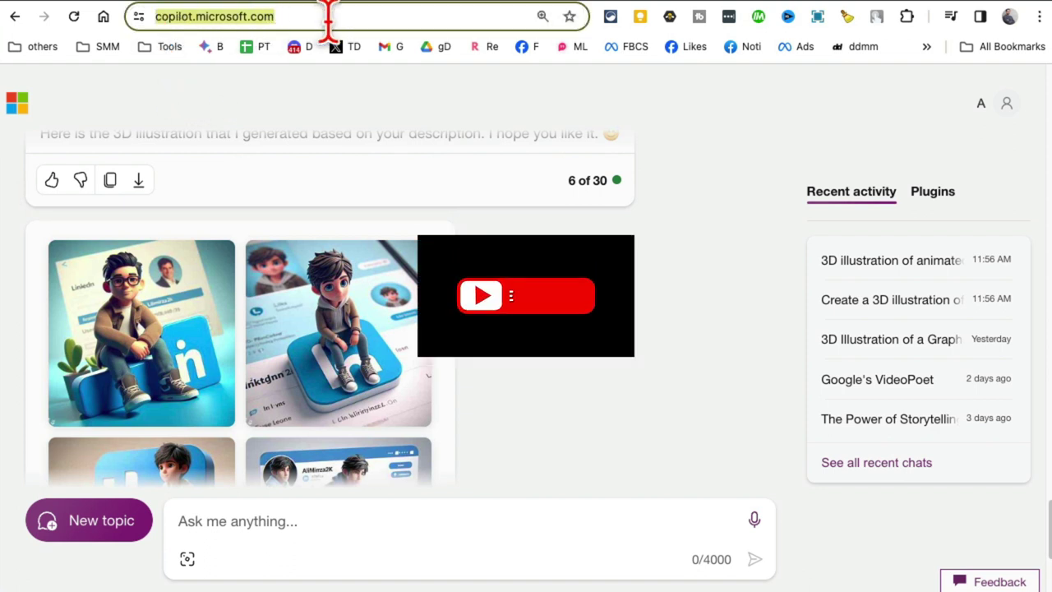